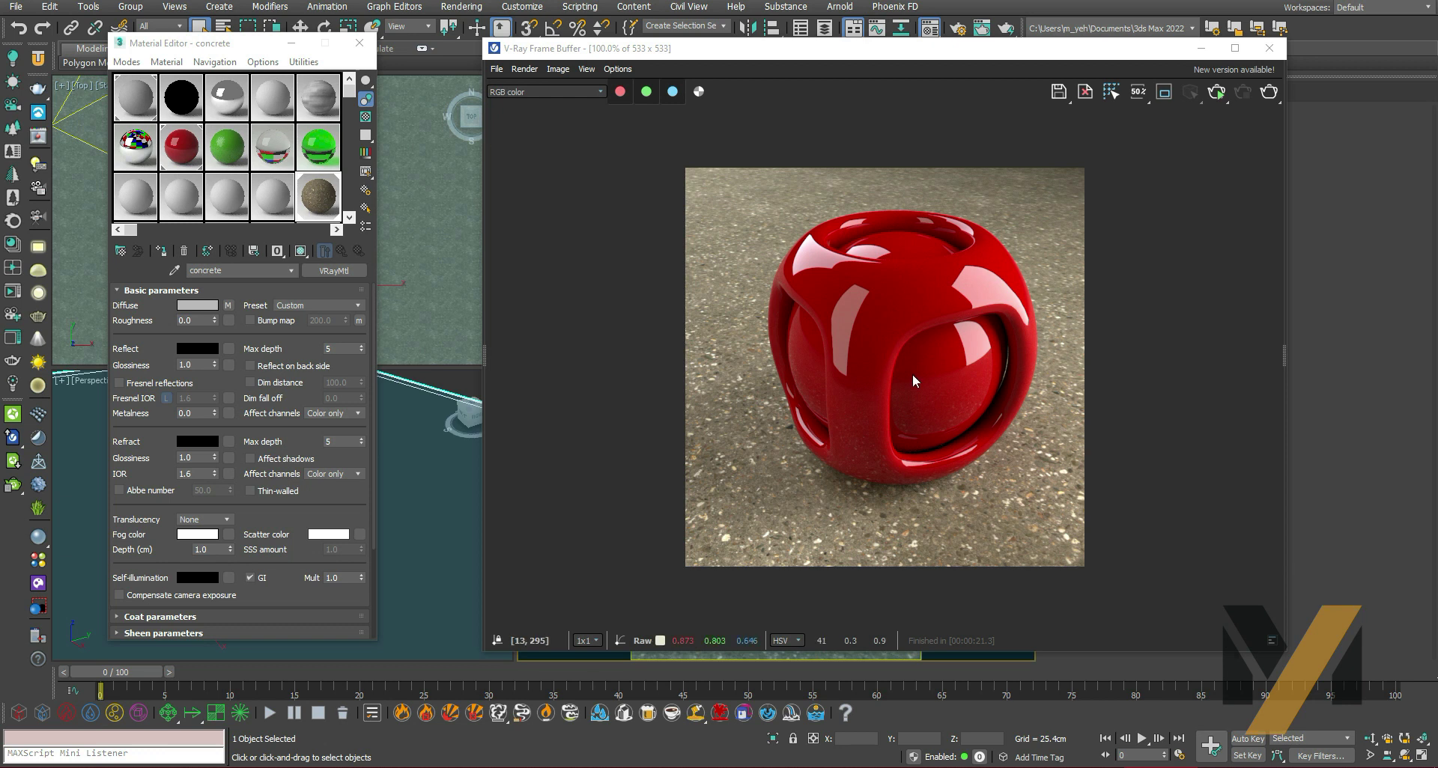
# Zoom into the red glossy render, pan to its base, and show the History panel beside it.
pyautogui.scroll(2, 887, 329)
pyautogui.scroll(-1, 887, 330)
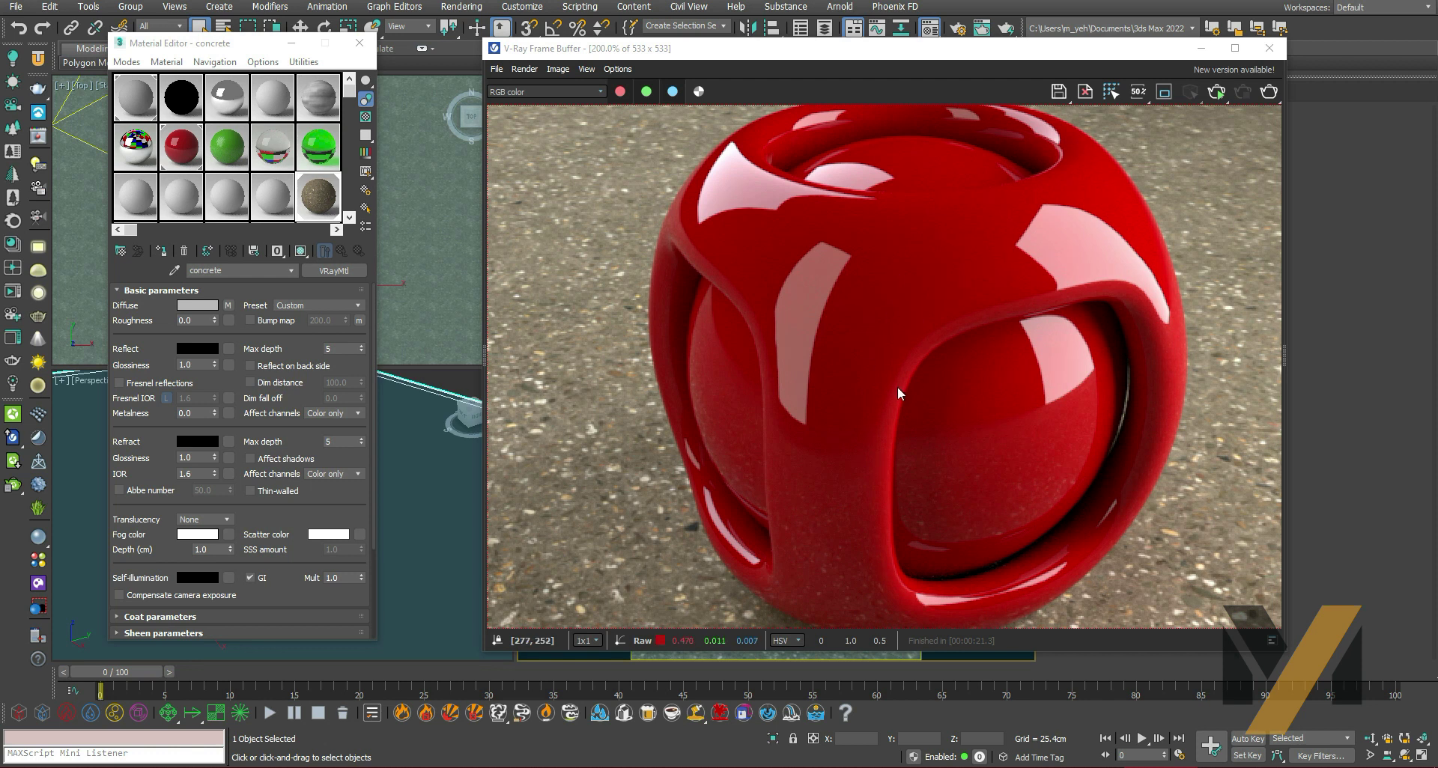
pyautogui.moveTo(977, 533); pyautogui.dragTo(699, 299, button='middle')
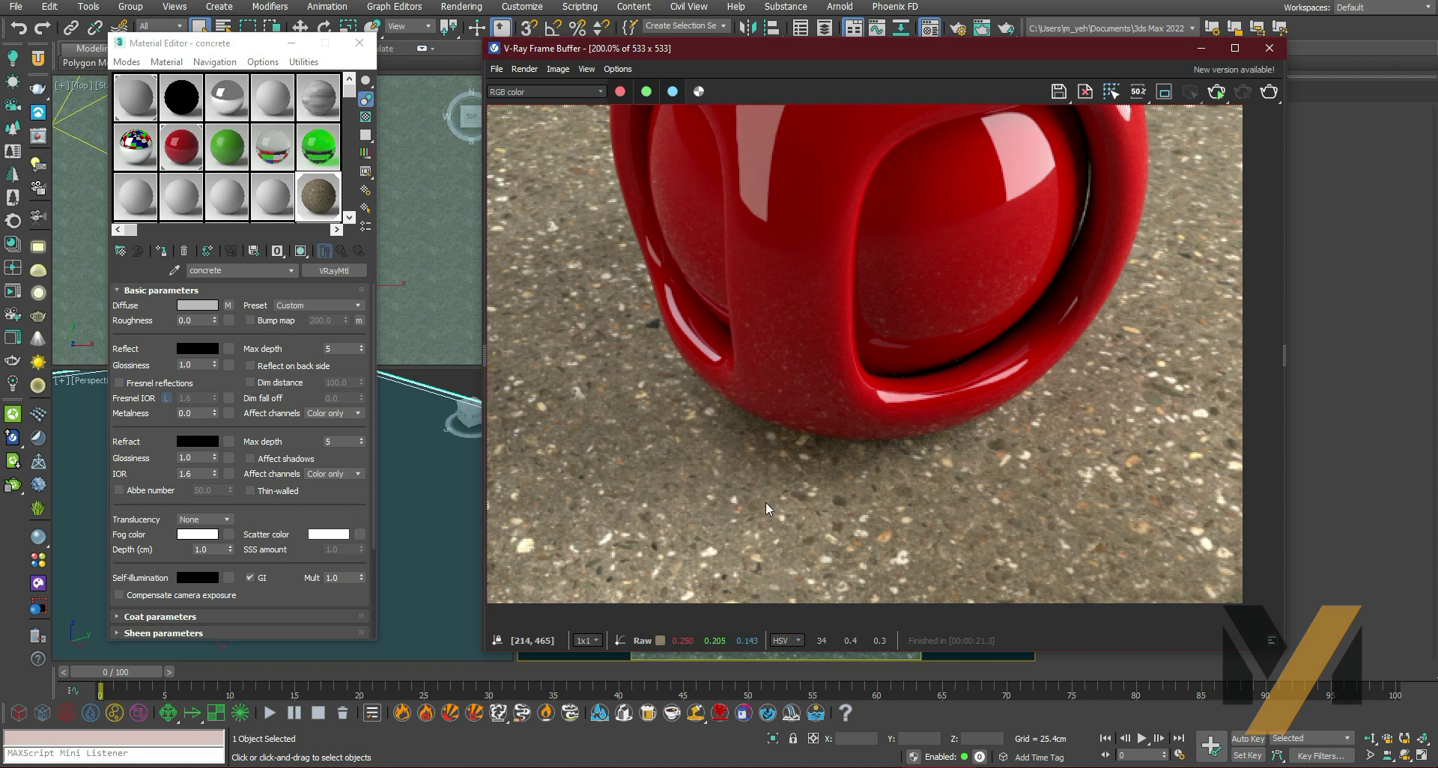
pyautogui.scroll(-1, 865, 388)
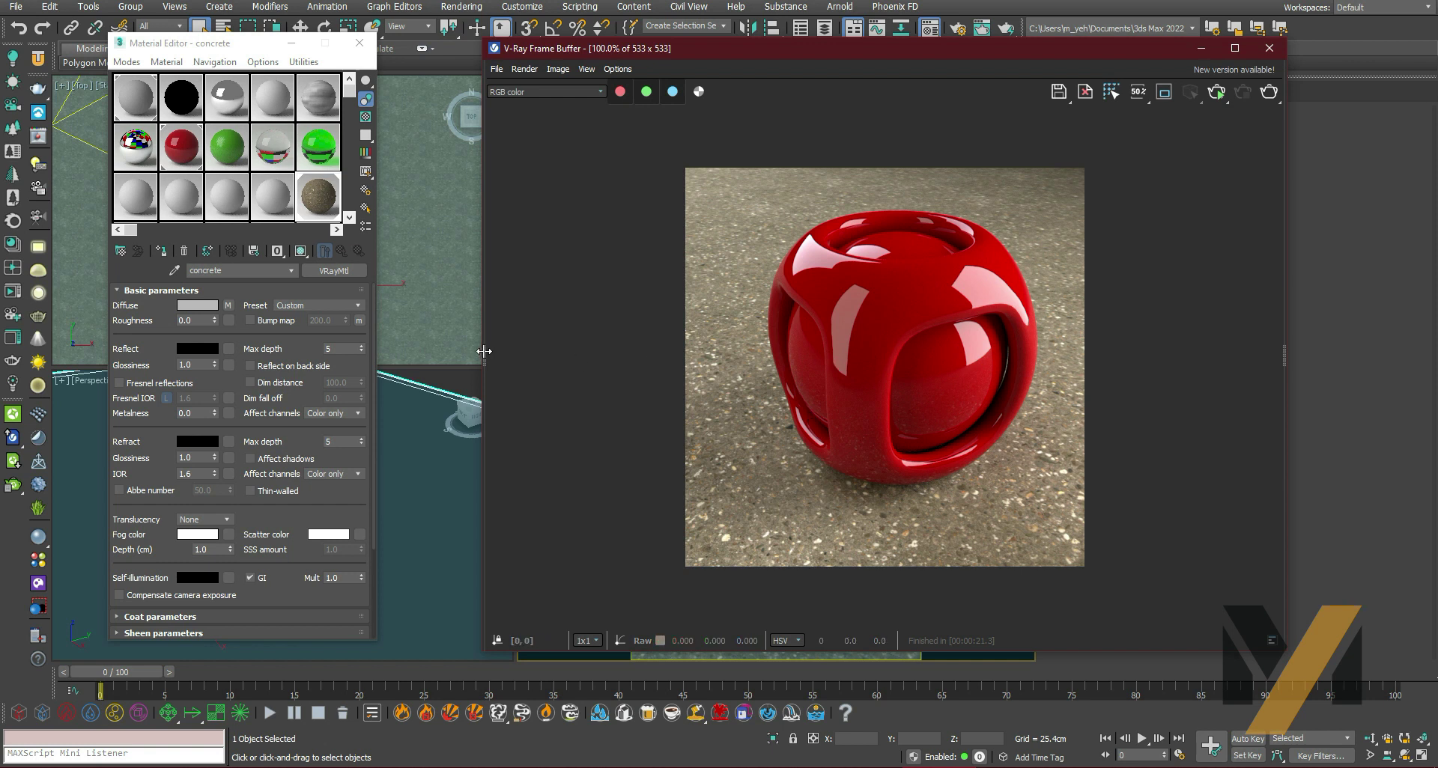
pyautogui.moveTo(484, 351); pyautogui.dragTo(592, 349)
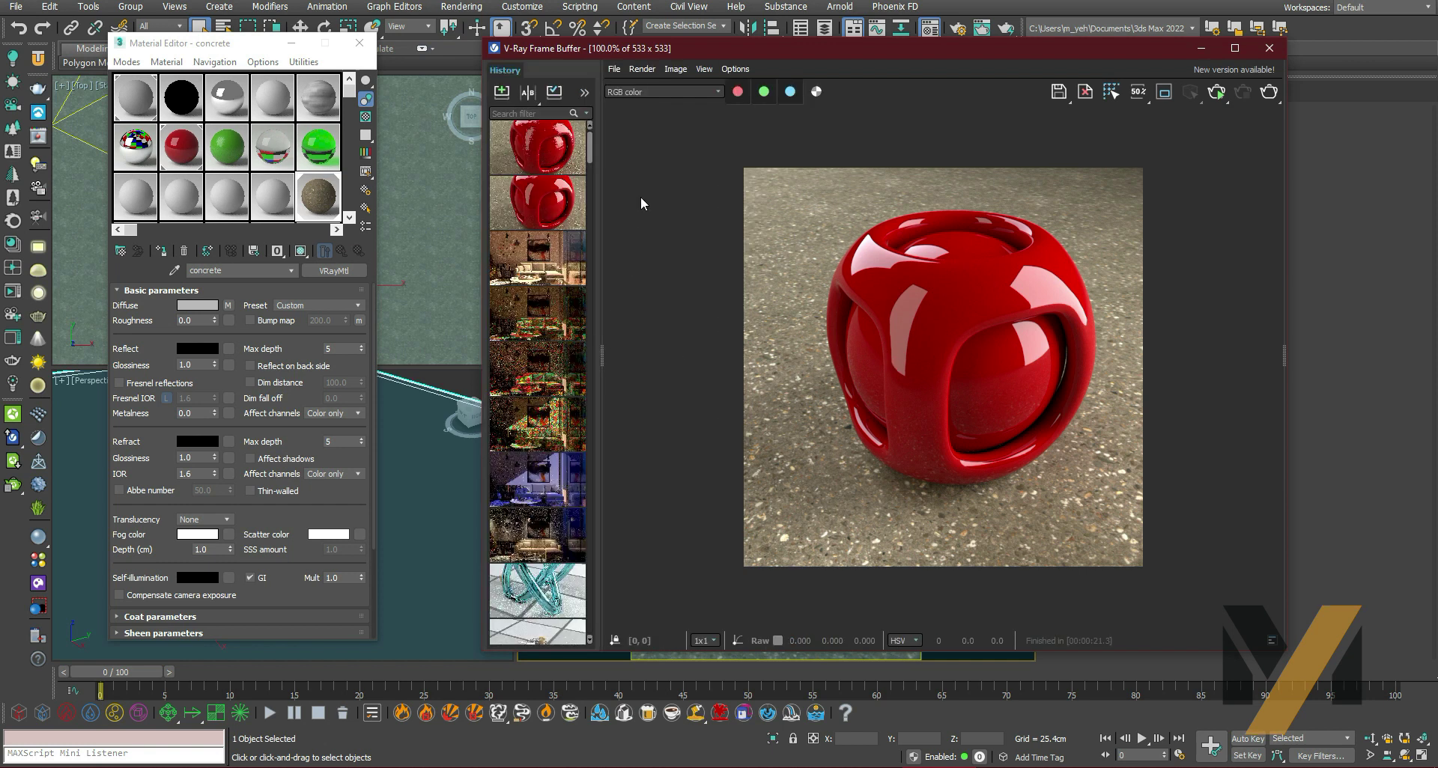
pyautogui.moveTo(537, 151)
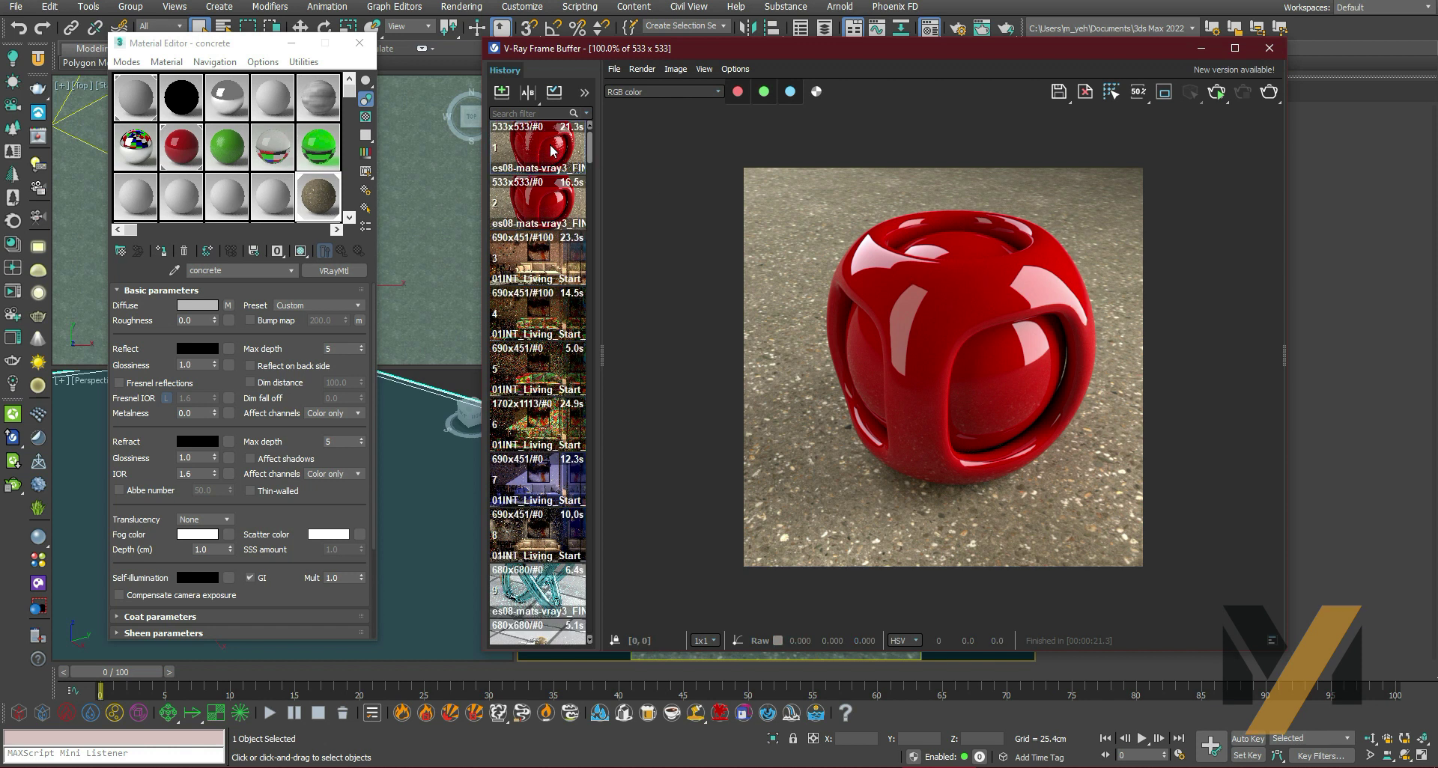
# Enable A/B comparison of history renders 1 and 2 and drag the wipe split over the object.
pyautogui.click(527, 92)
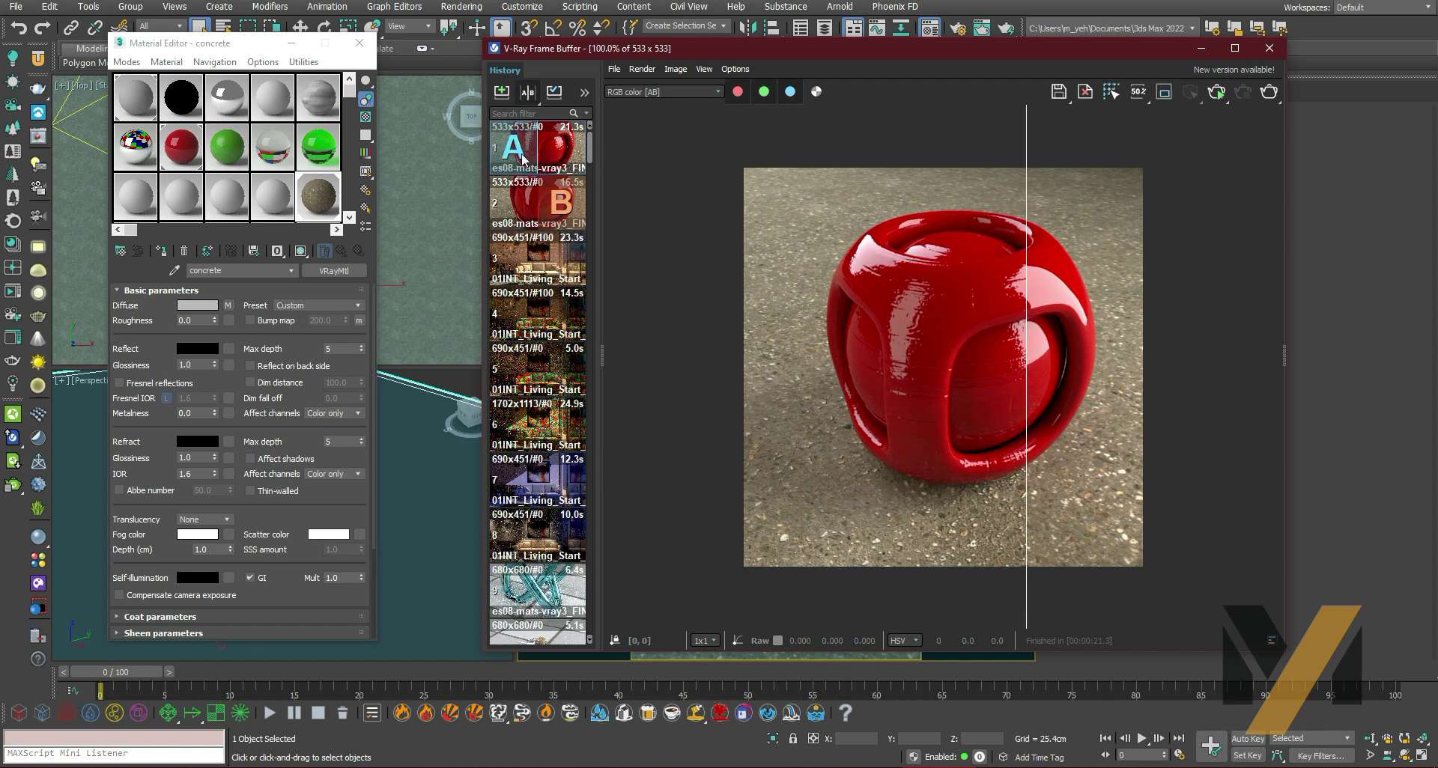
pyautogui.moveTo(1020, 493); pyautogui.dragTo(807, 300)
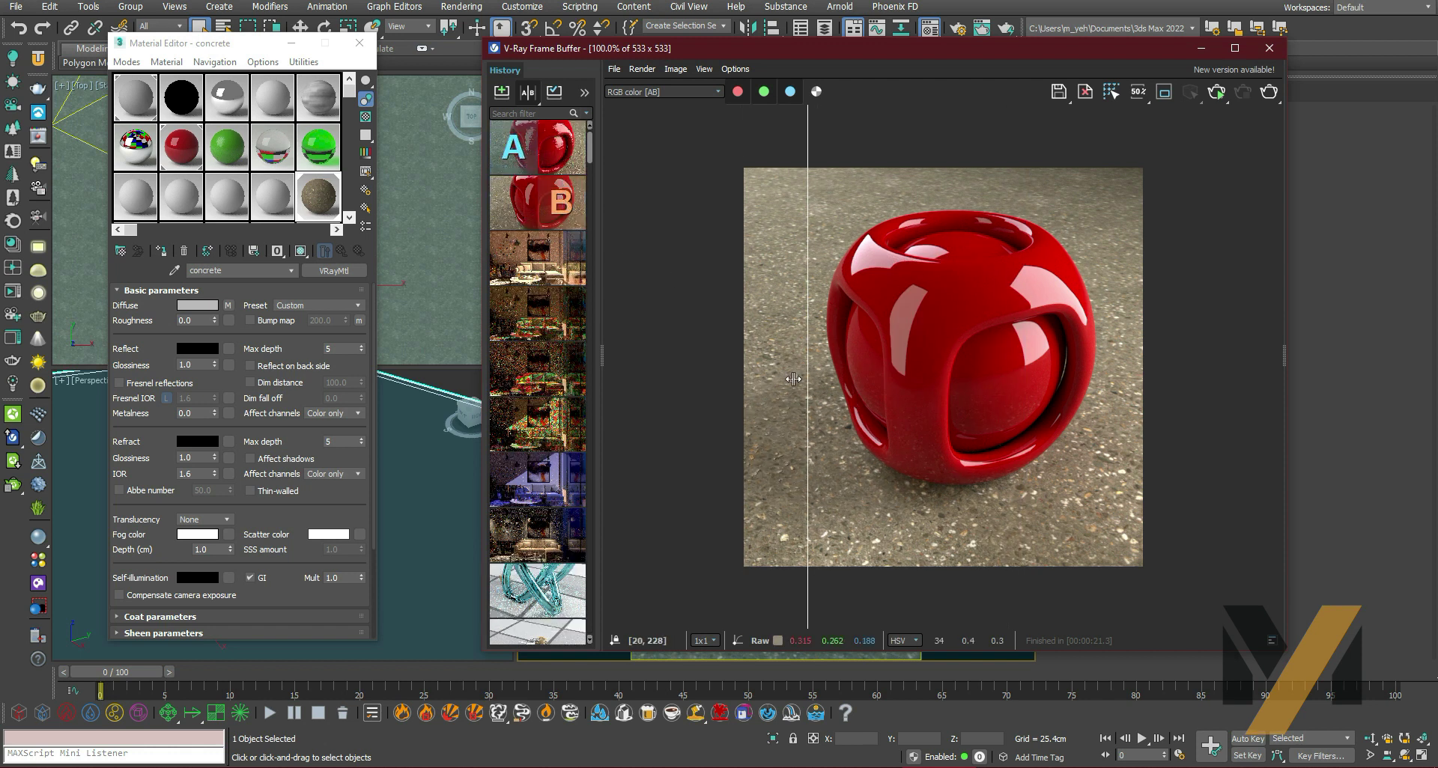
pyautogui.moveTo(807, 405); pyautogui.dragTo(926, 394)
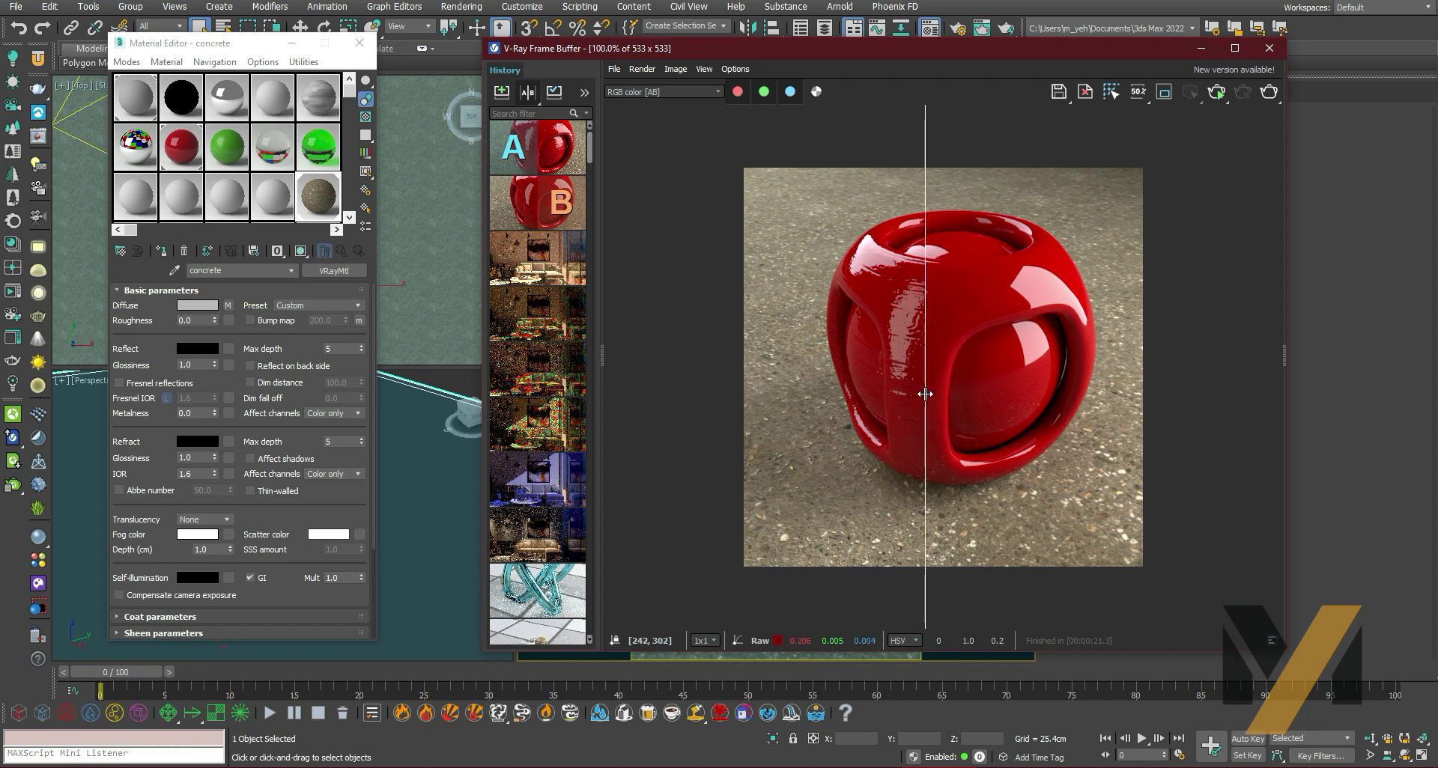
pyautogui.scroll(1, 912, 309)
pyautogui.moveTo(914, 310)
pyautogui.mouseDown()
pyautogui.moveTo(1228, 327)
pyautogui.moveTo(874, 337)
pyautogui.moveTo(964, 342)
pyautogui.mouseUp()
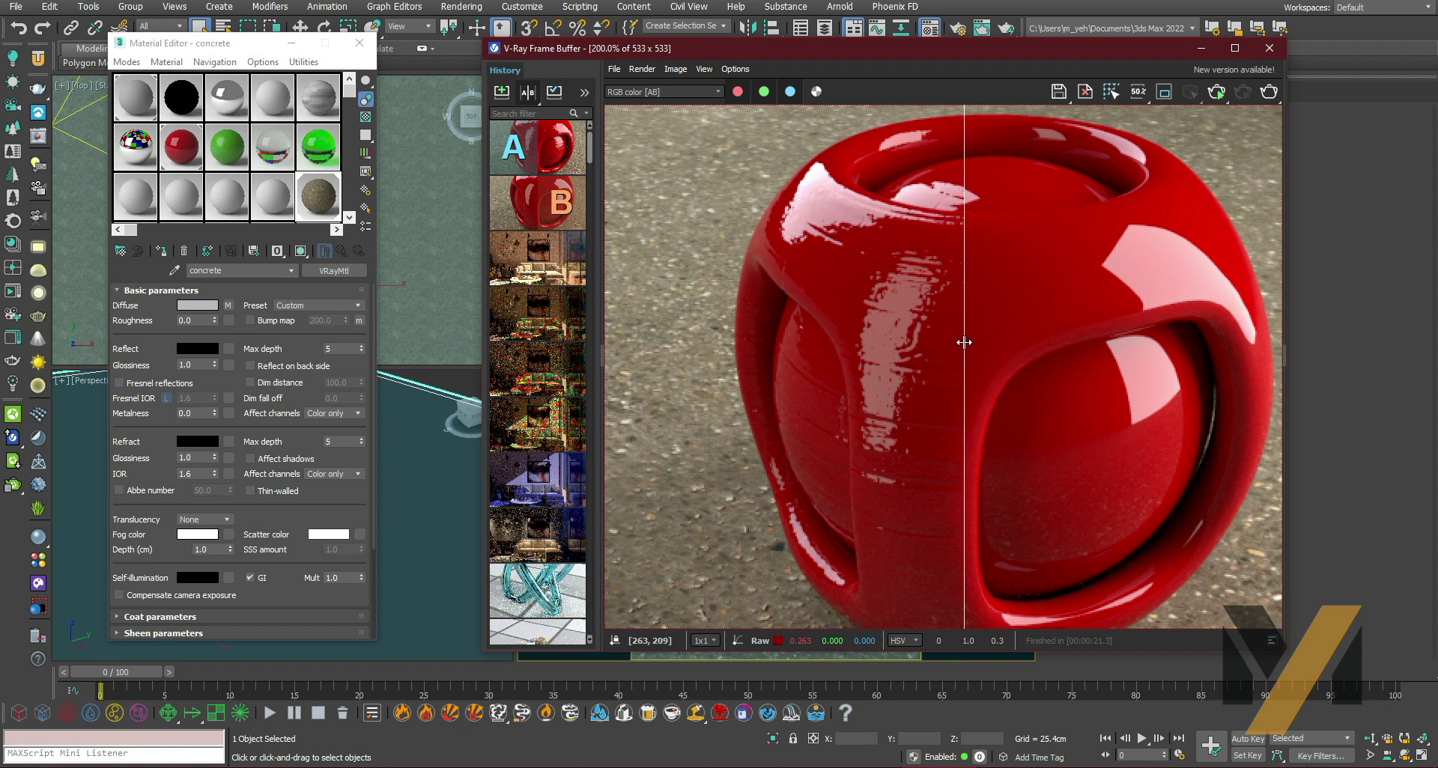
# Keep sliding the comparison split across the red object while zooming in and out.
pyautogui.scroll(-2, 1018, 498)
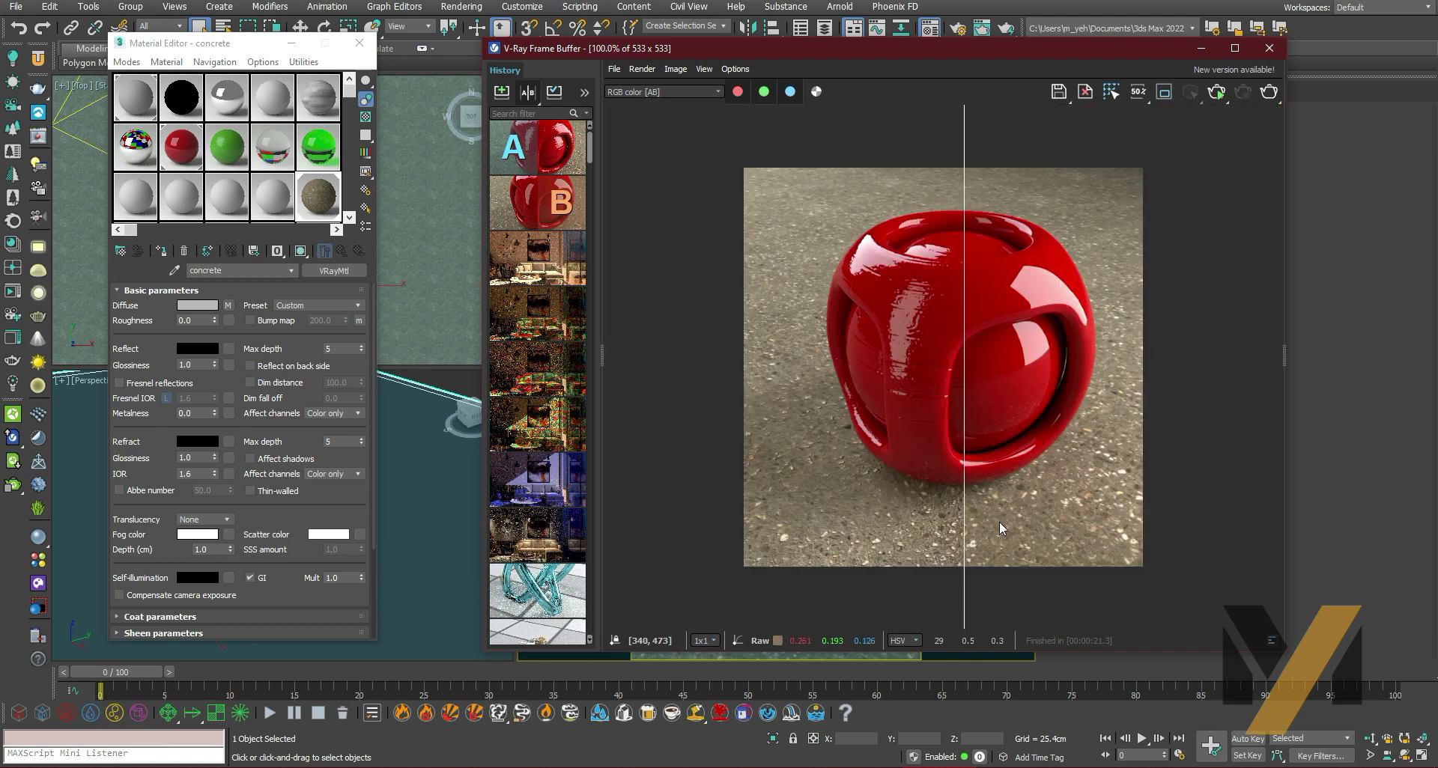
pyautogui.moveTo(959, 527); pyautogui.dragTo(1055, 520)
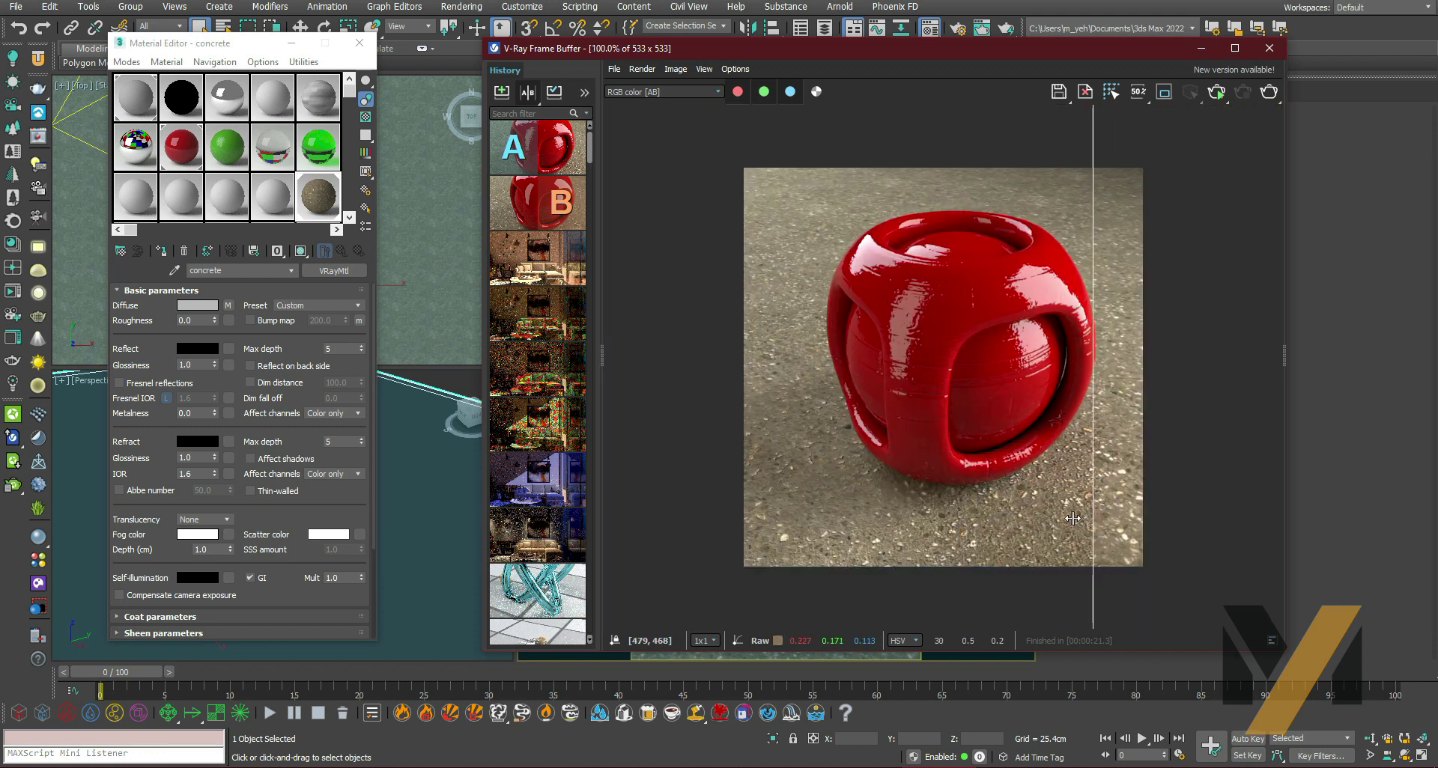
pyautogui.scroll(3, 1056, 520)
pyautogui.scroll(-2, 1052, 515)
pyautogui.scroll(-1, 1052, 513)
pyautogui.moveTo(1053, 511)
pyautogui.mouseDown()
pyautogui.moveTo(879, 498)
pyautogui.moveTo(1104, 516)
pyautogui.moveTo(1056, 524)
pyautogui.moveTo(1091, 533)
pyautogui.mouseUp()
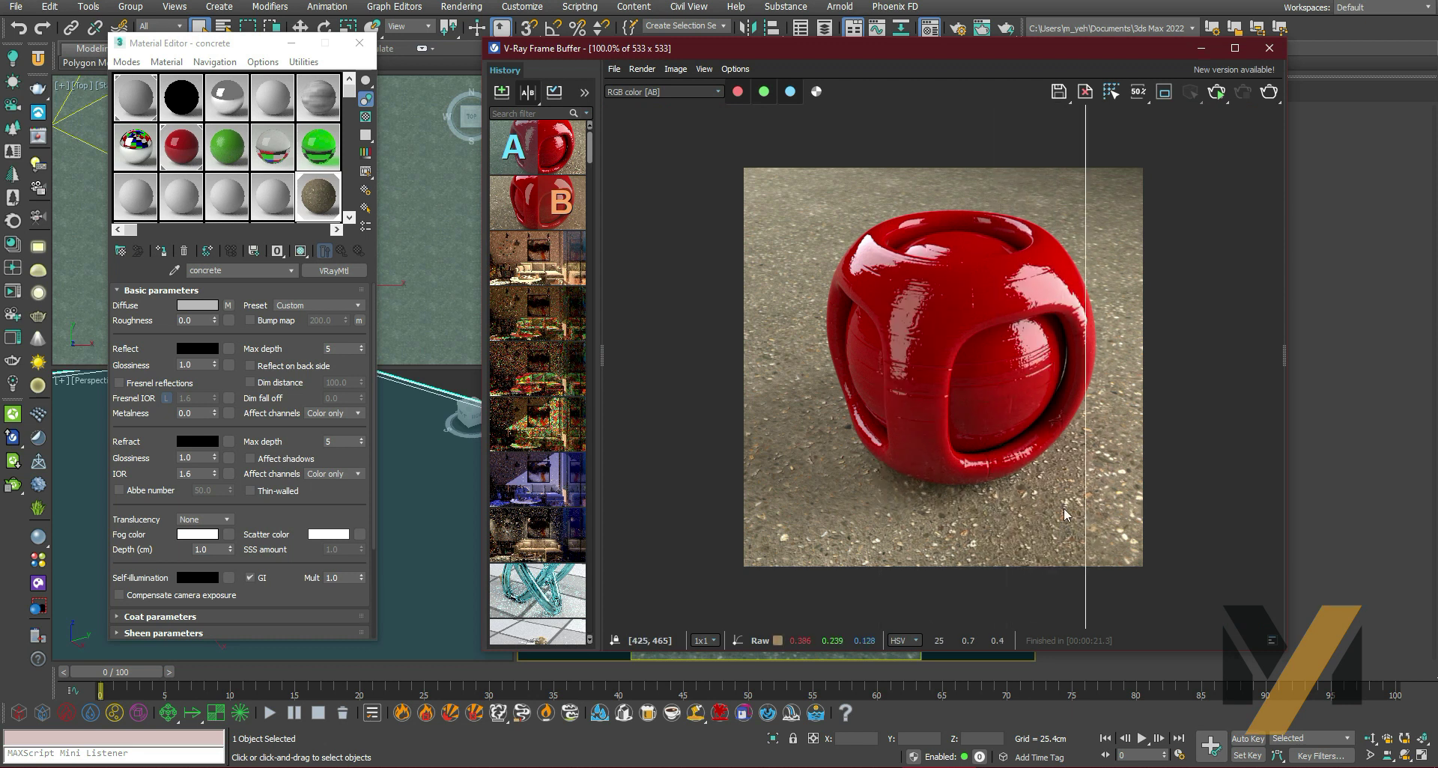
pyautogui.scroll(1, 1078, 538)
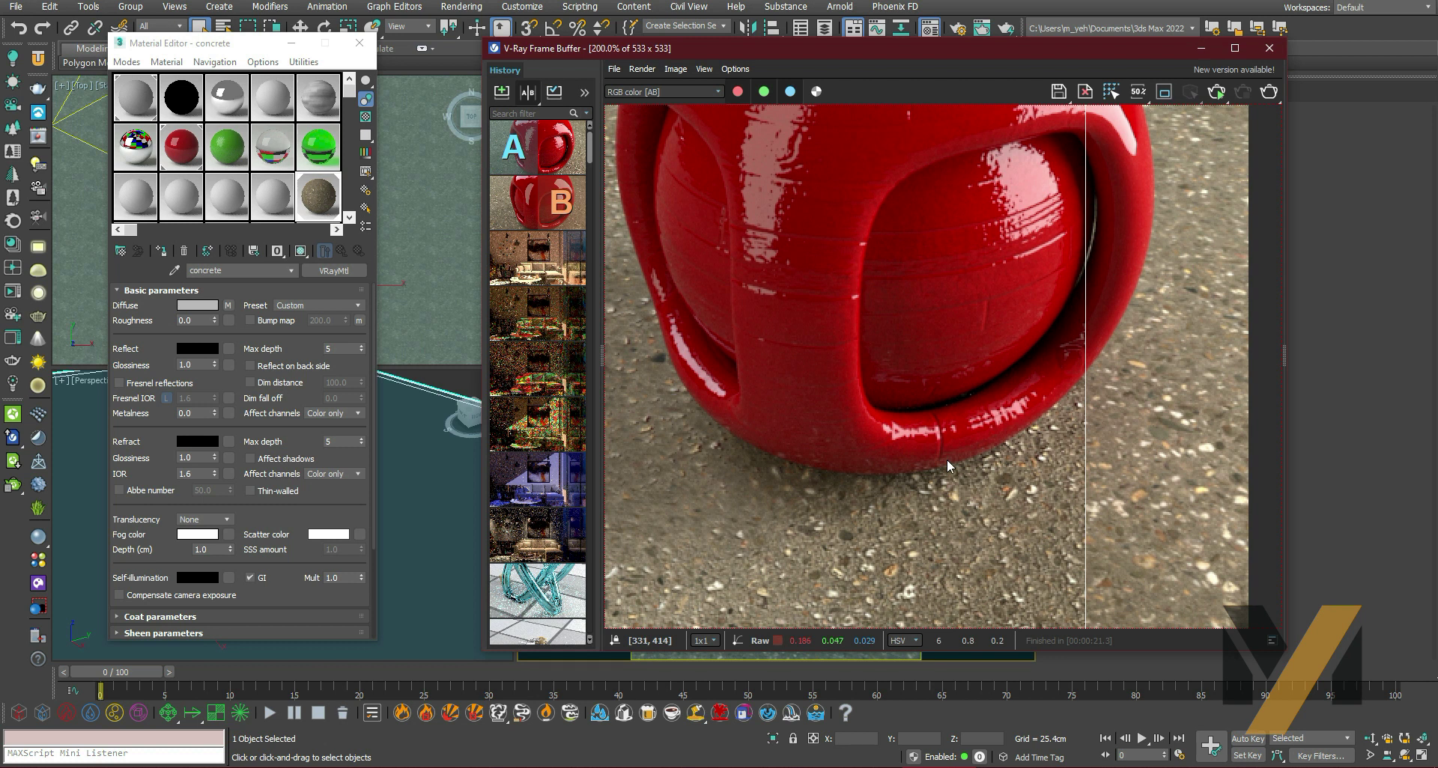
pyautogui.scroll(-1, 915, 541)
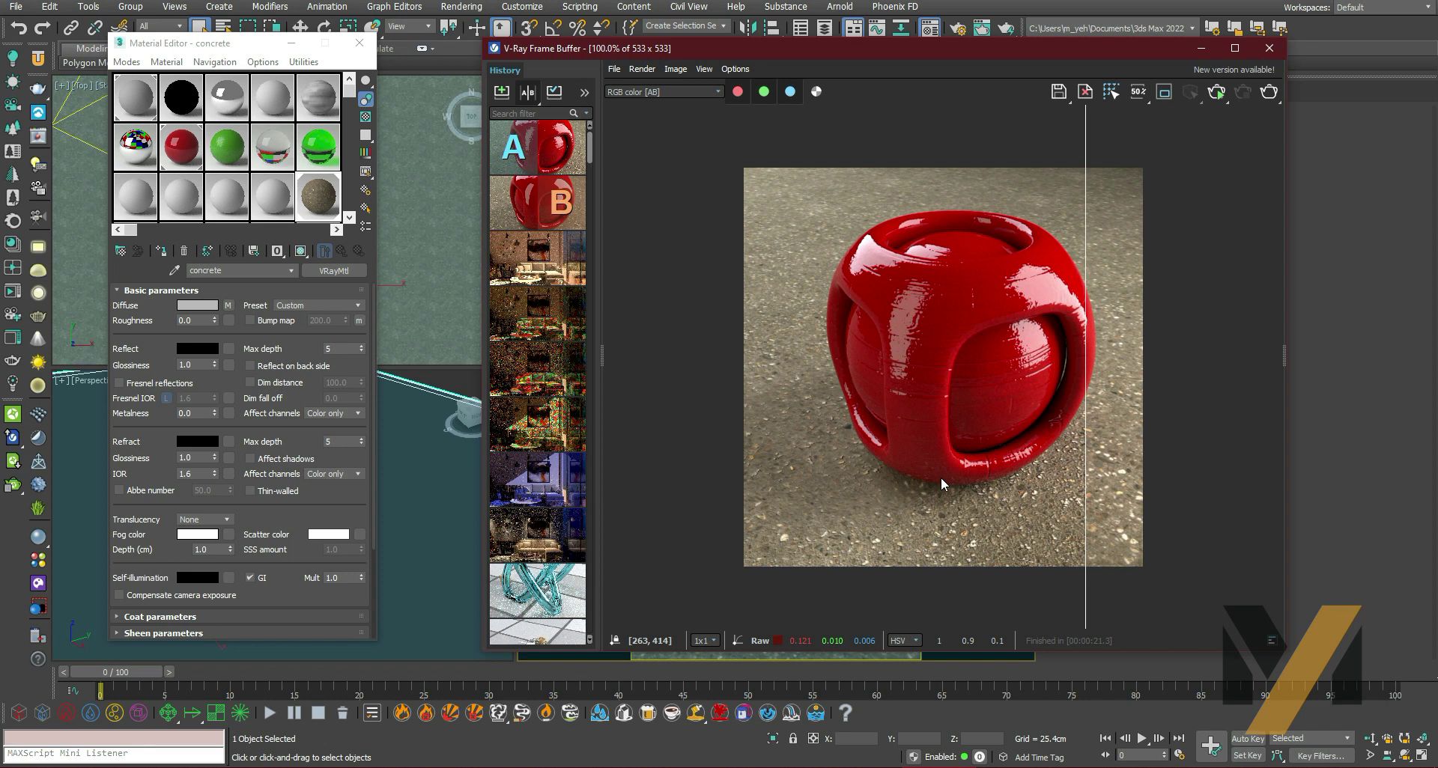
pyautogui.scroll(1, 915, 322)
pyautogui.scroll(-1, 937, 436)
pyautogui.click(314, 204)
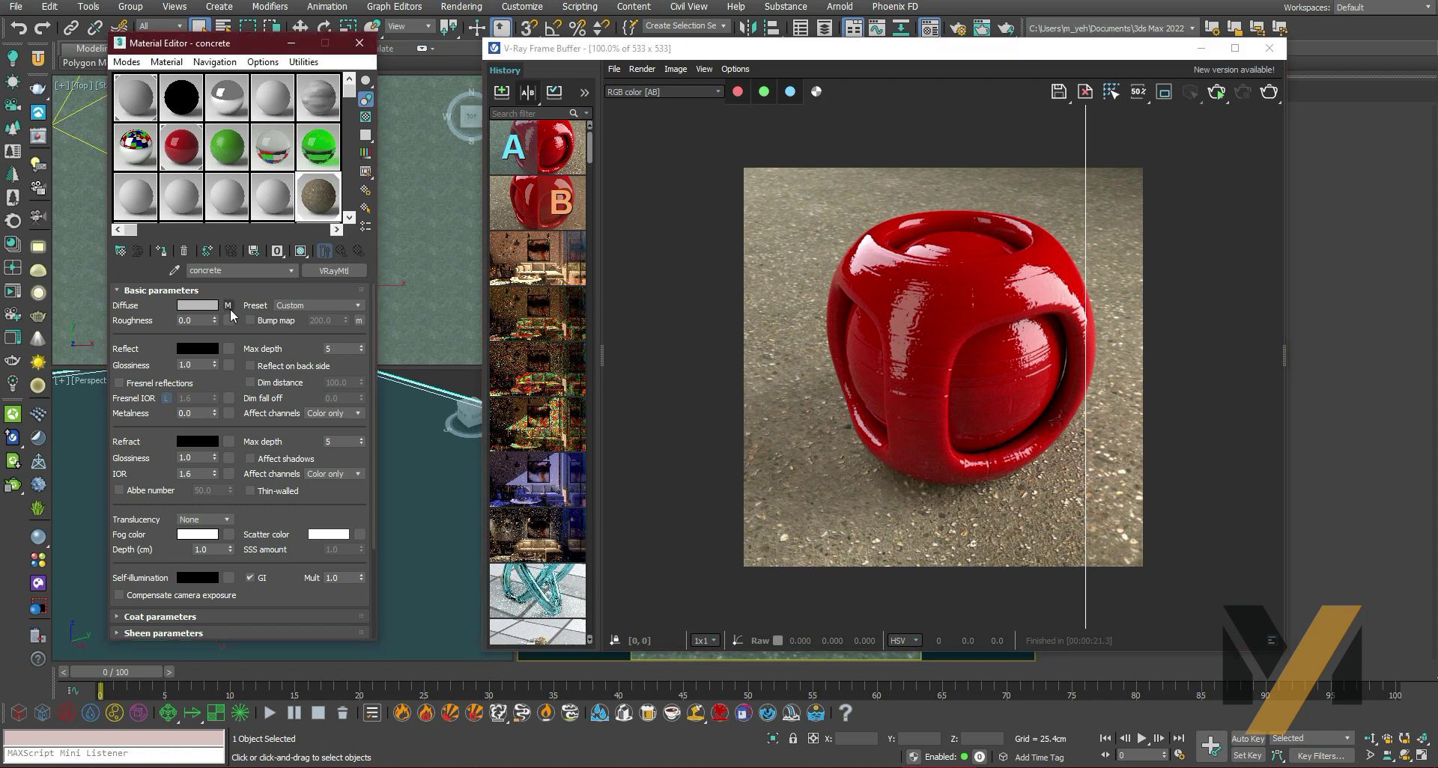
pyautogui.click(228, 306)
pyautogui.click(314, 521)
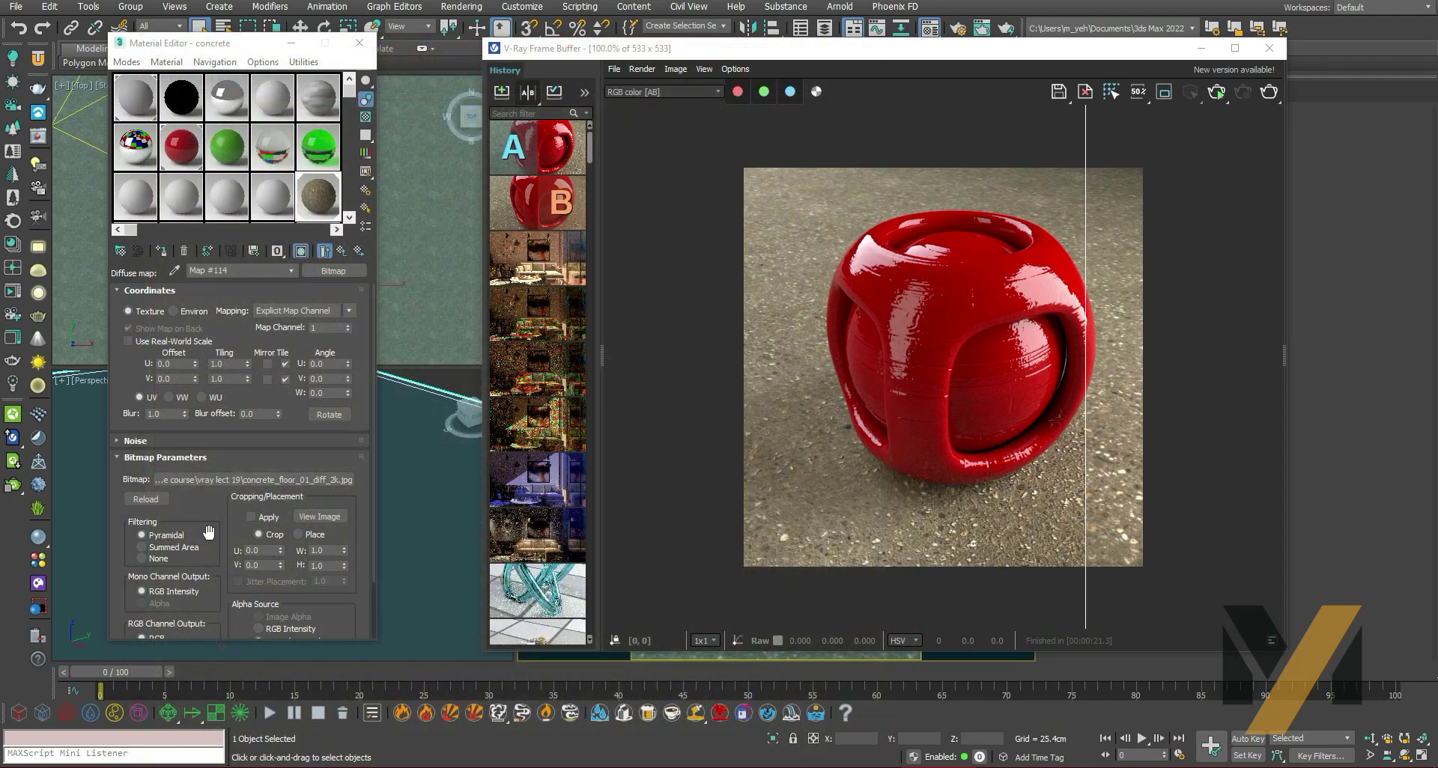
pyautogui.click(892, 43)
pyautogui.click(343, 250)
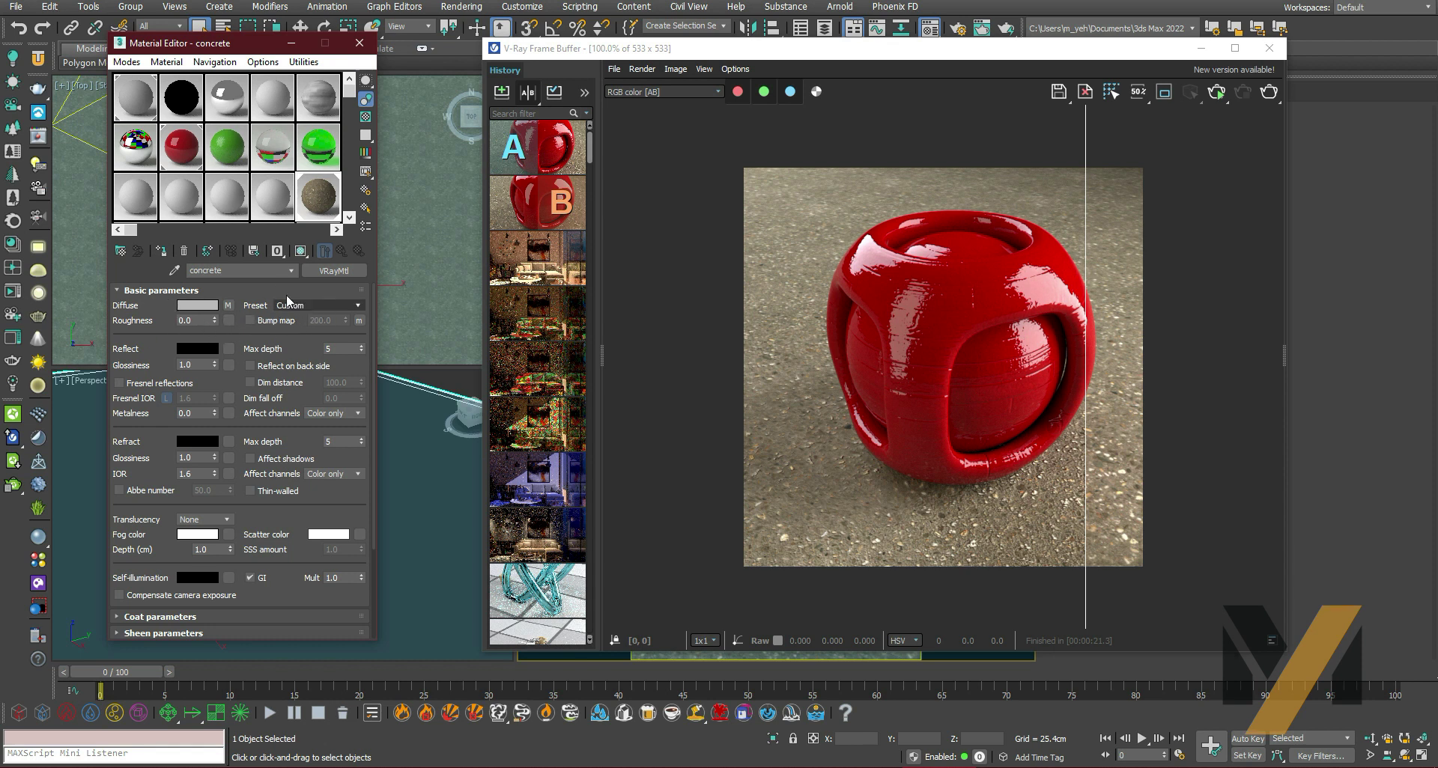
pyautogui.scroll(-1, 291, 539)
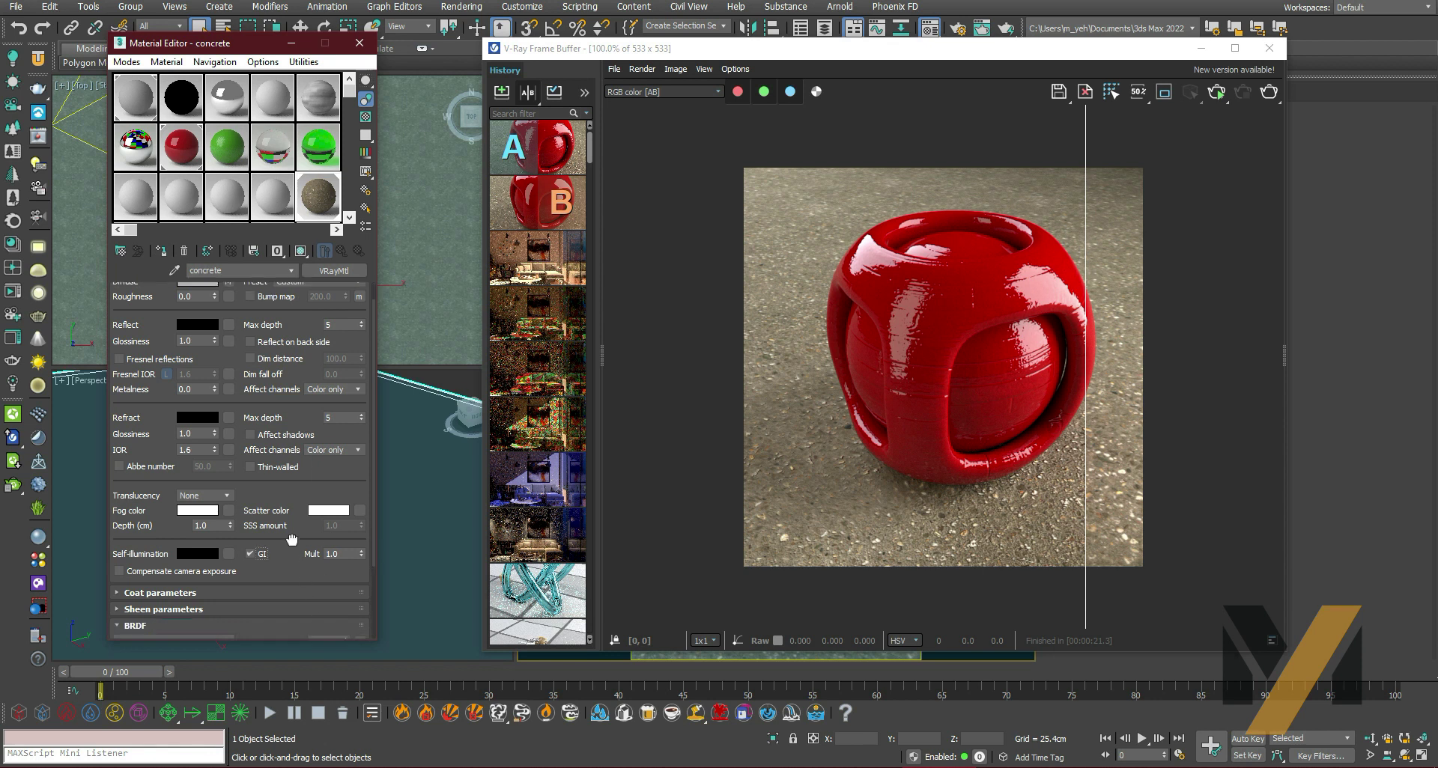
pyautogui.scroll(-4, 291, 540)
pyautogui.click(144, 632)
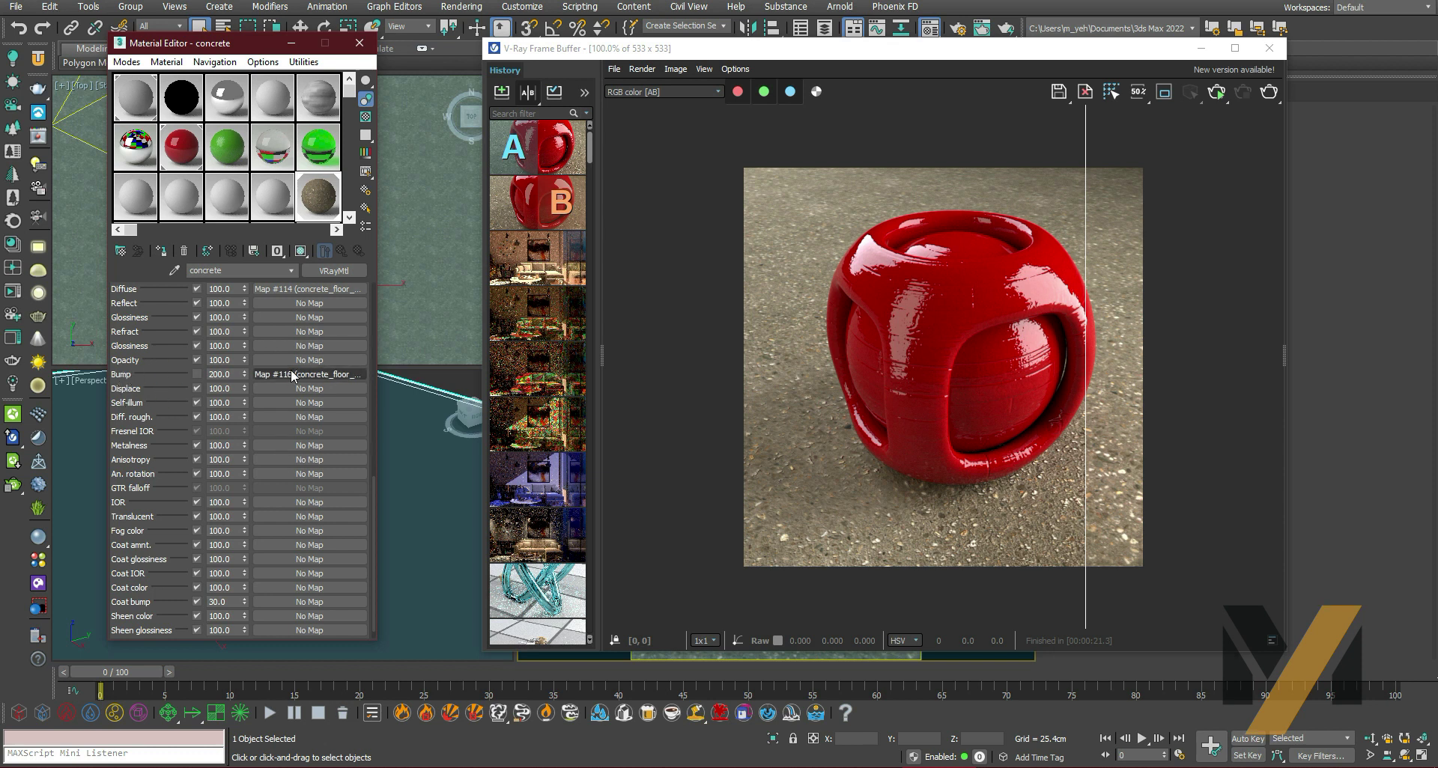
pyautogui.scroll(5, 295, 360)
pyautogui.scroll(5, 295, 334)
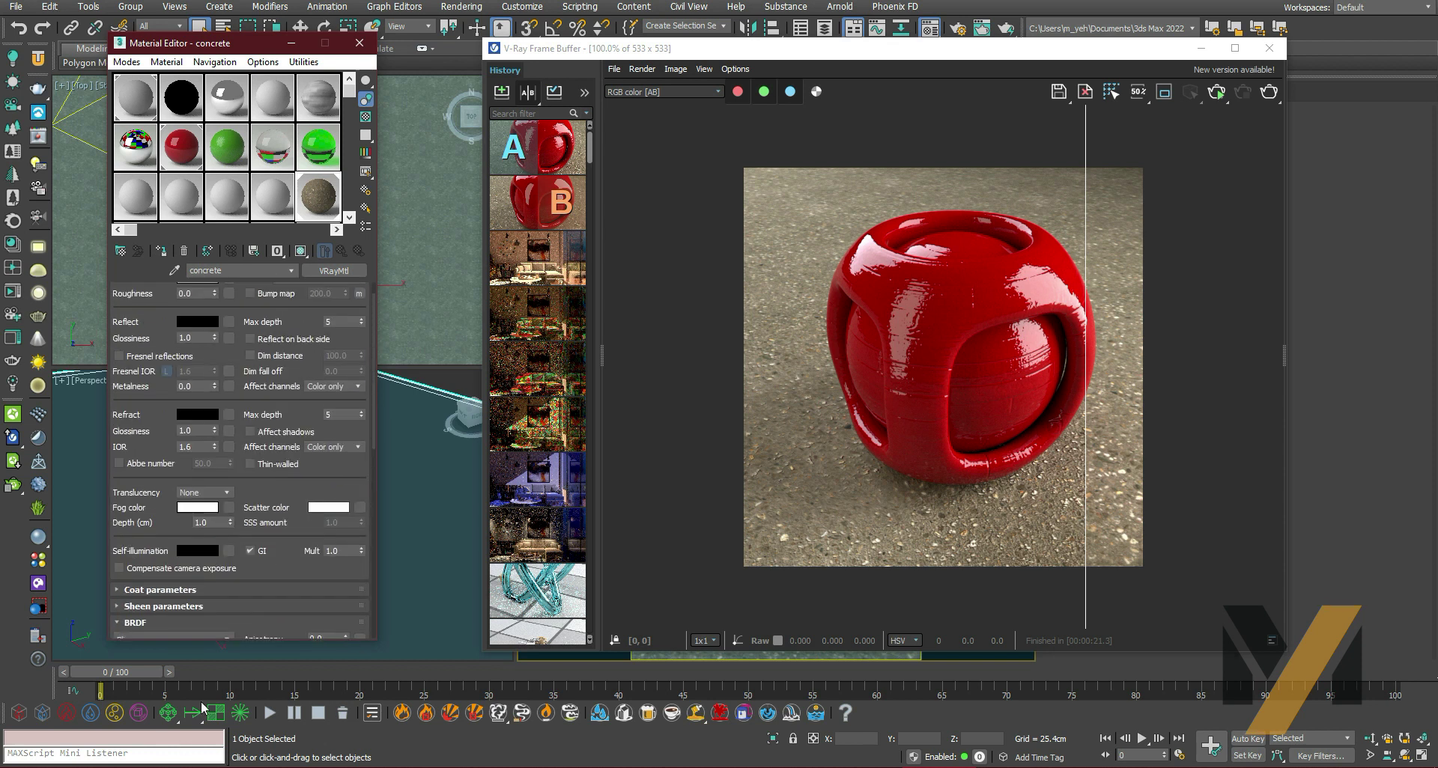
pyautogui.scroll(2, 295, 327)
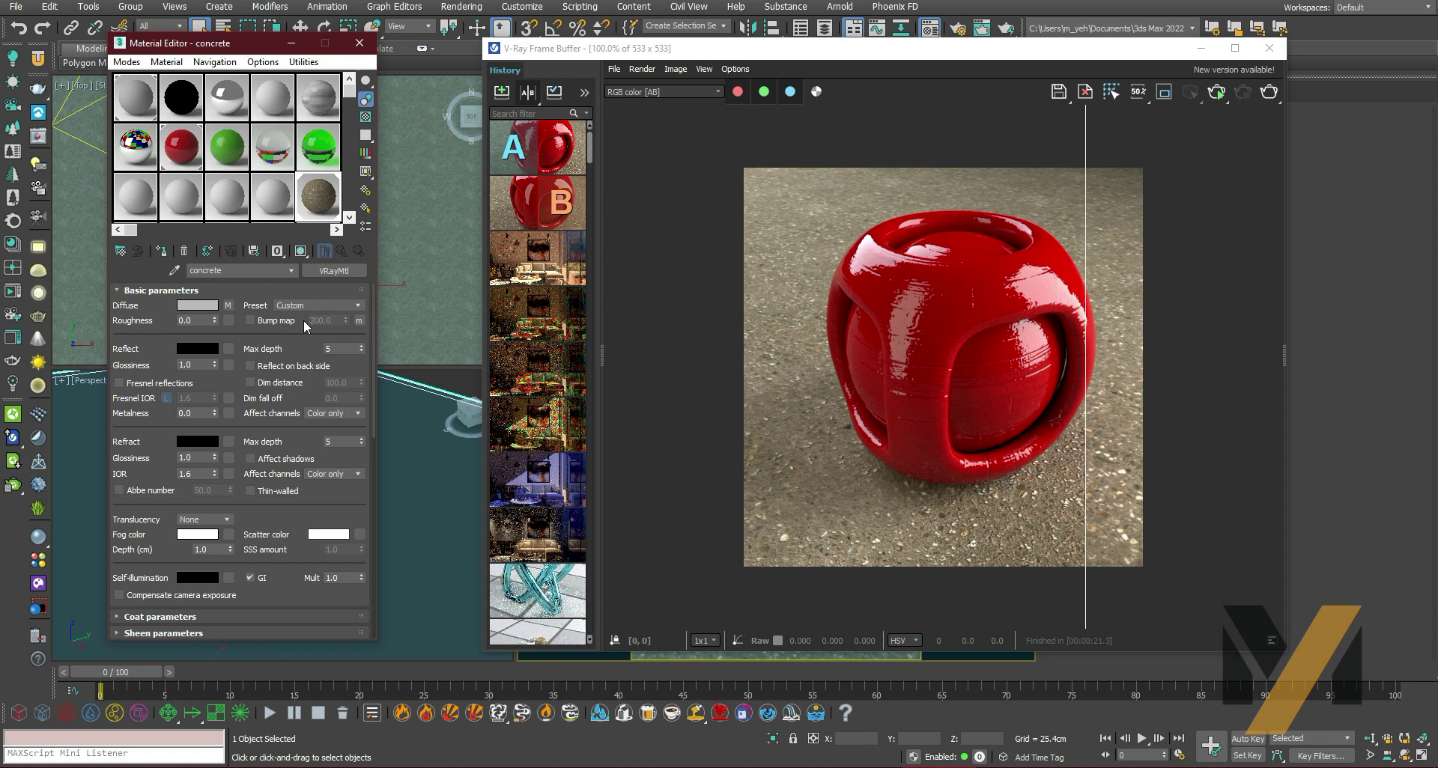
# Enable the concrete material's bump map and preview its grayscale image, concrete_floor_01_bump_2k.jpg.
pyautogui.click(250, 321)
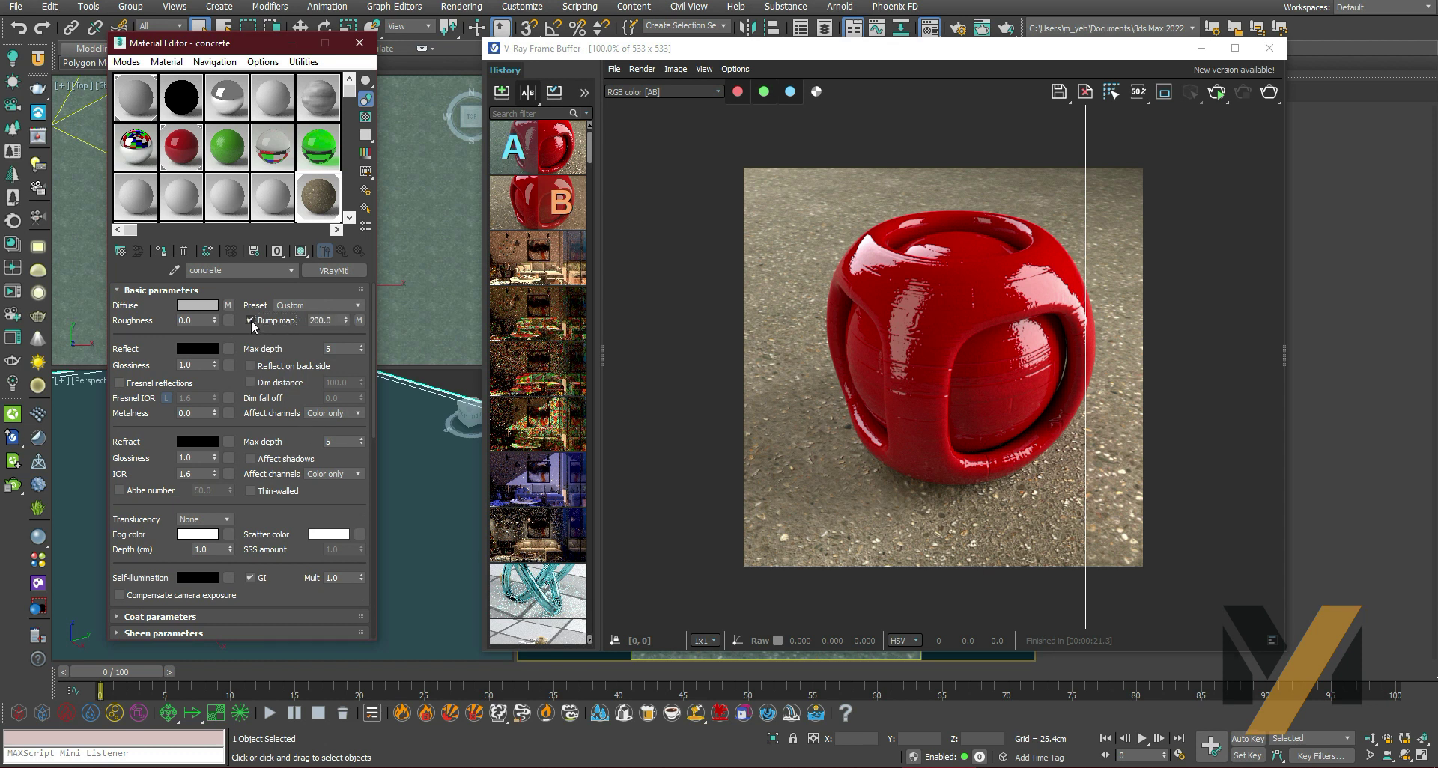
pyautogui.click(361, 322)
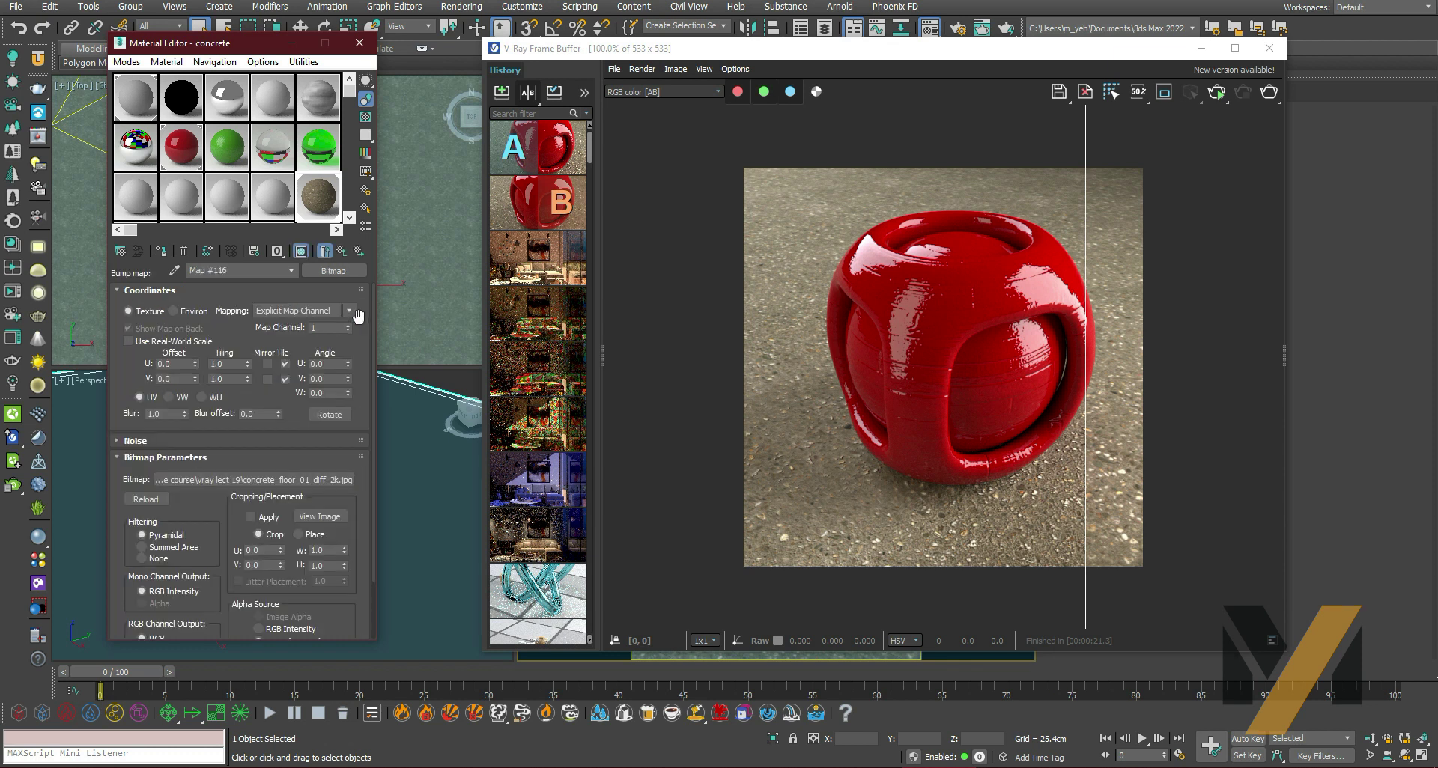
pyautogui.click(320, 517)
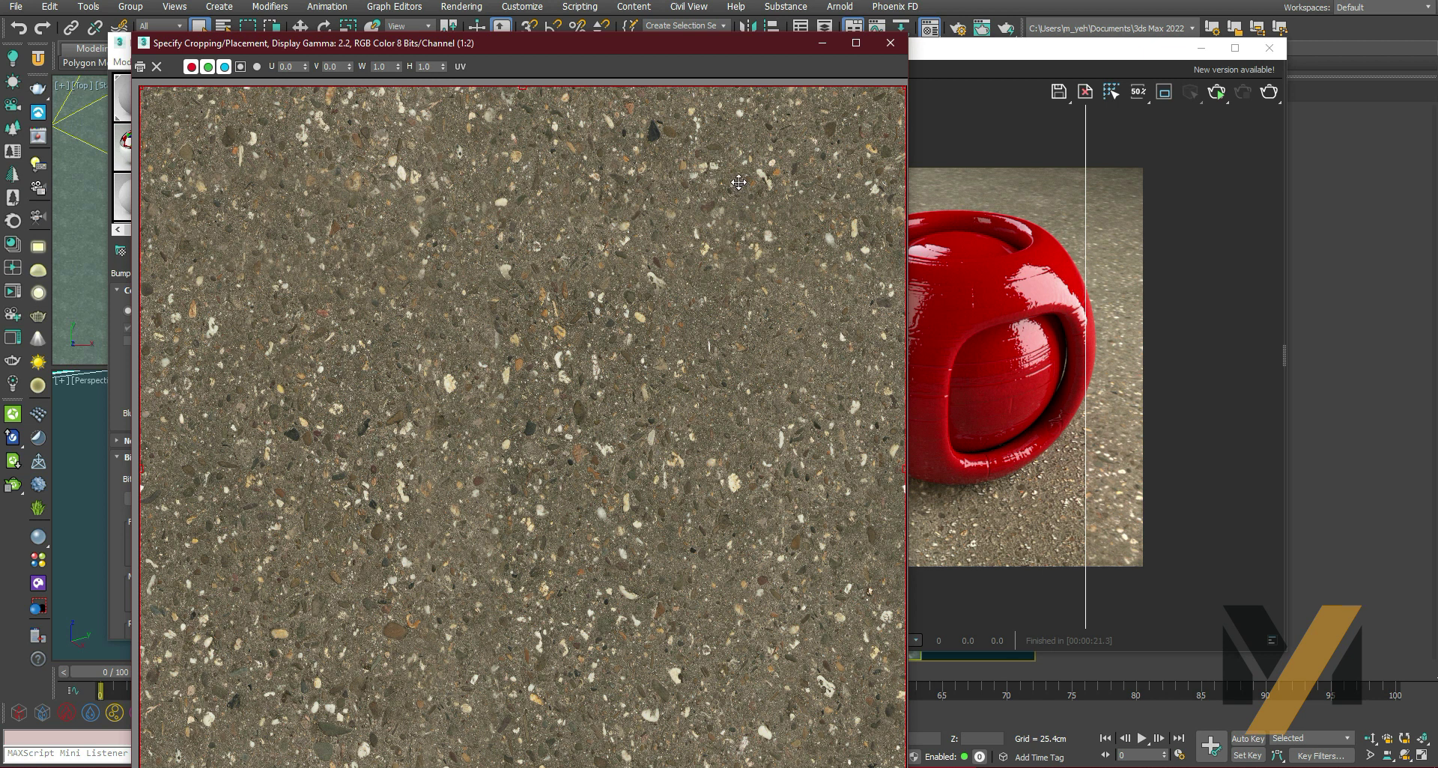
pyautogui.click(889, 45)
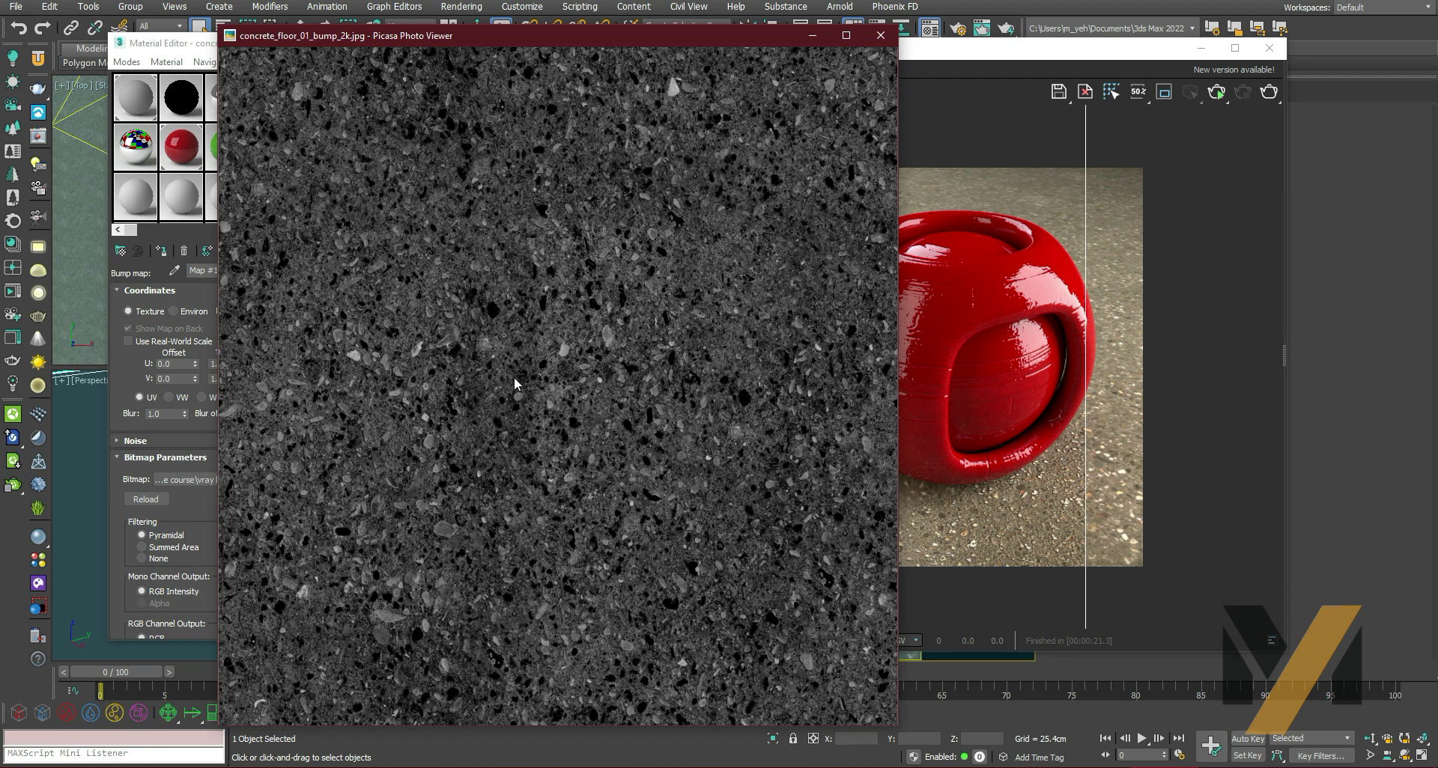
pyautogui.scroll(2, 513, 377)
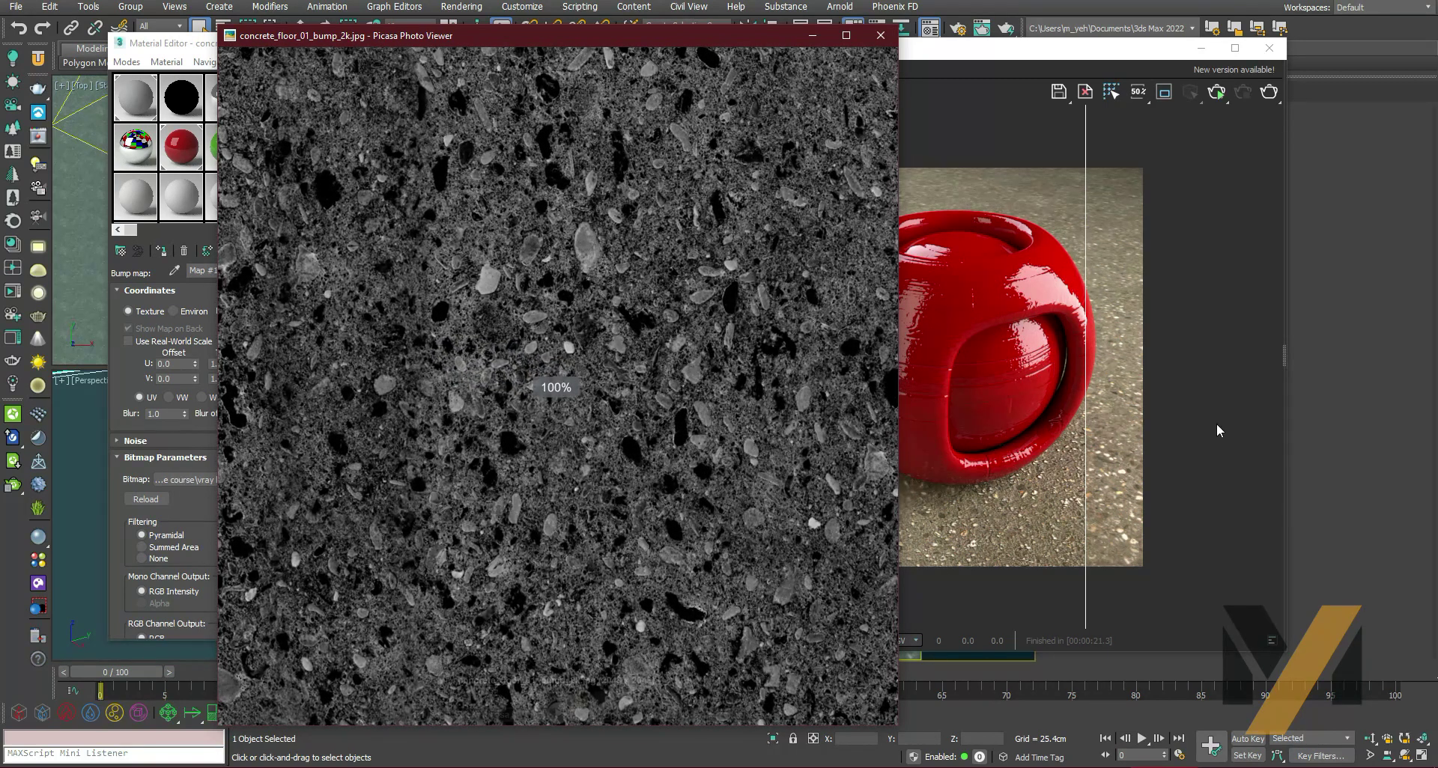
pyautogui.click(880, 35)
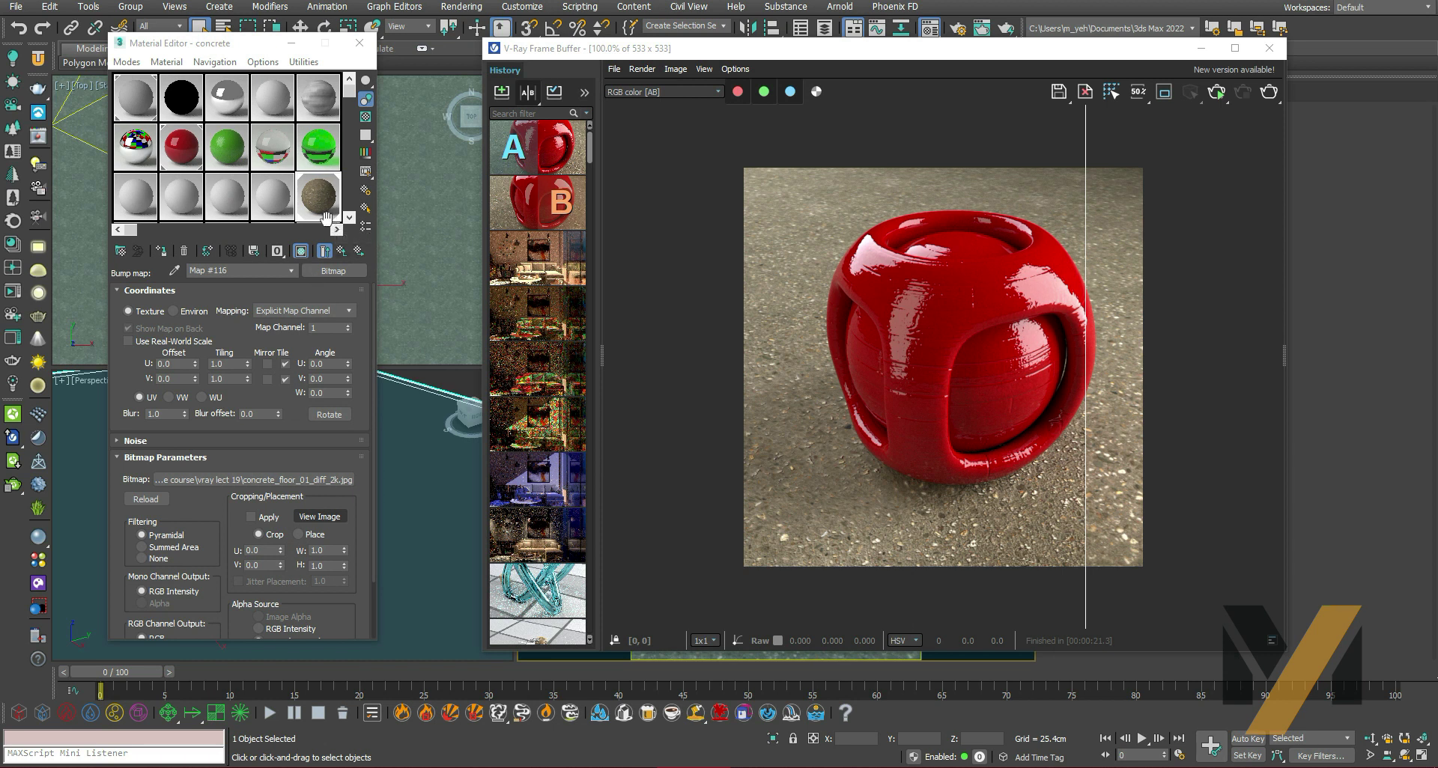
# Switch to the red Material #1, enable its bump map at 100.0, and preview the wood-plank bump image.
pyautogui.click(340, 251)
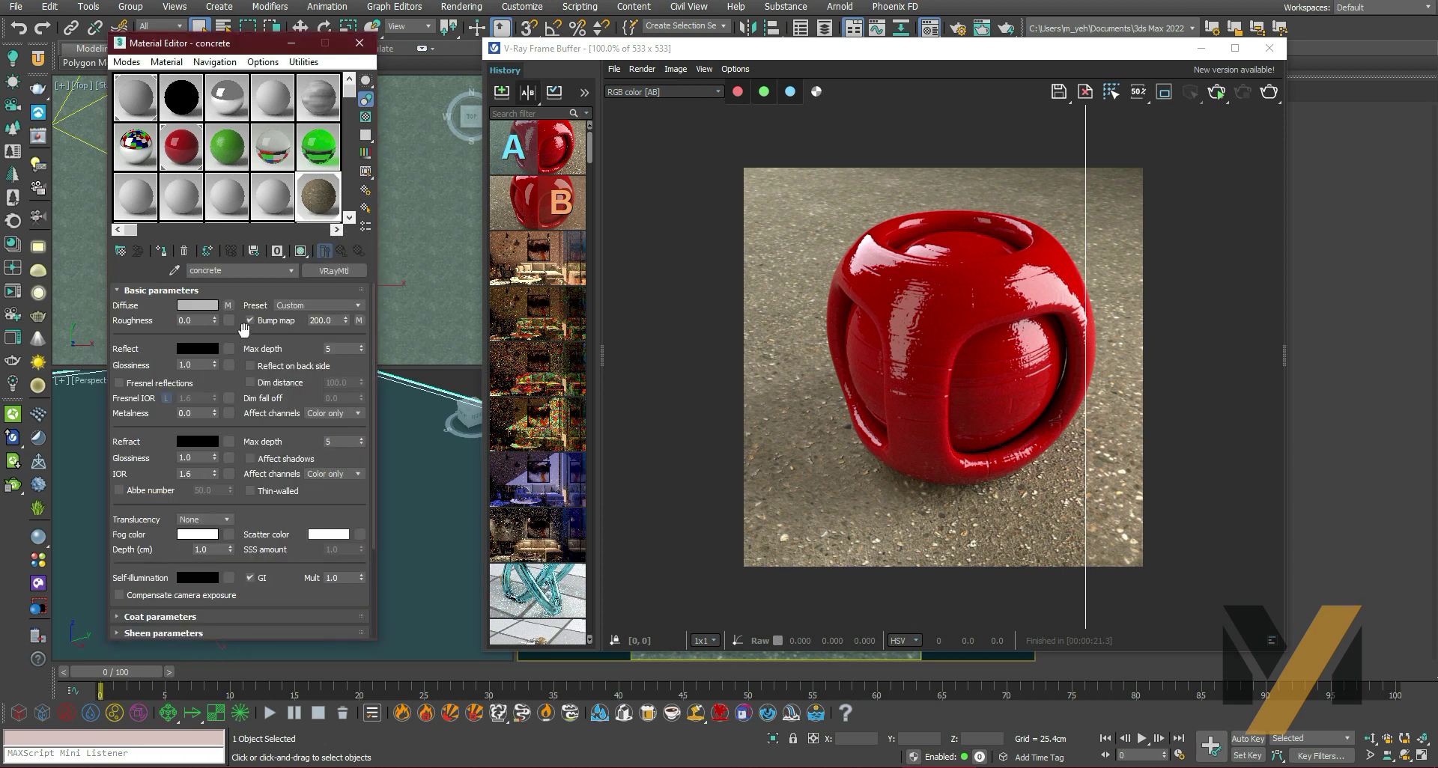
pyautogui.doubleClick(333, 322)
pyautogui.click(181, 147)
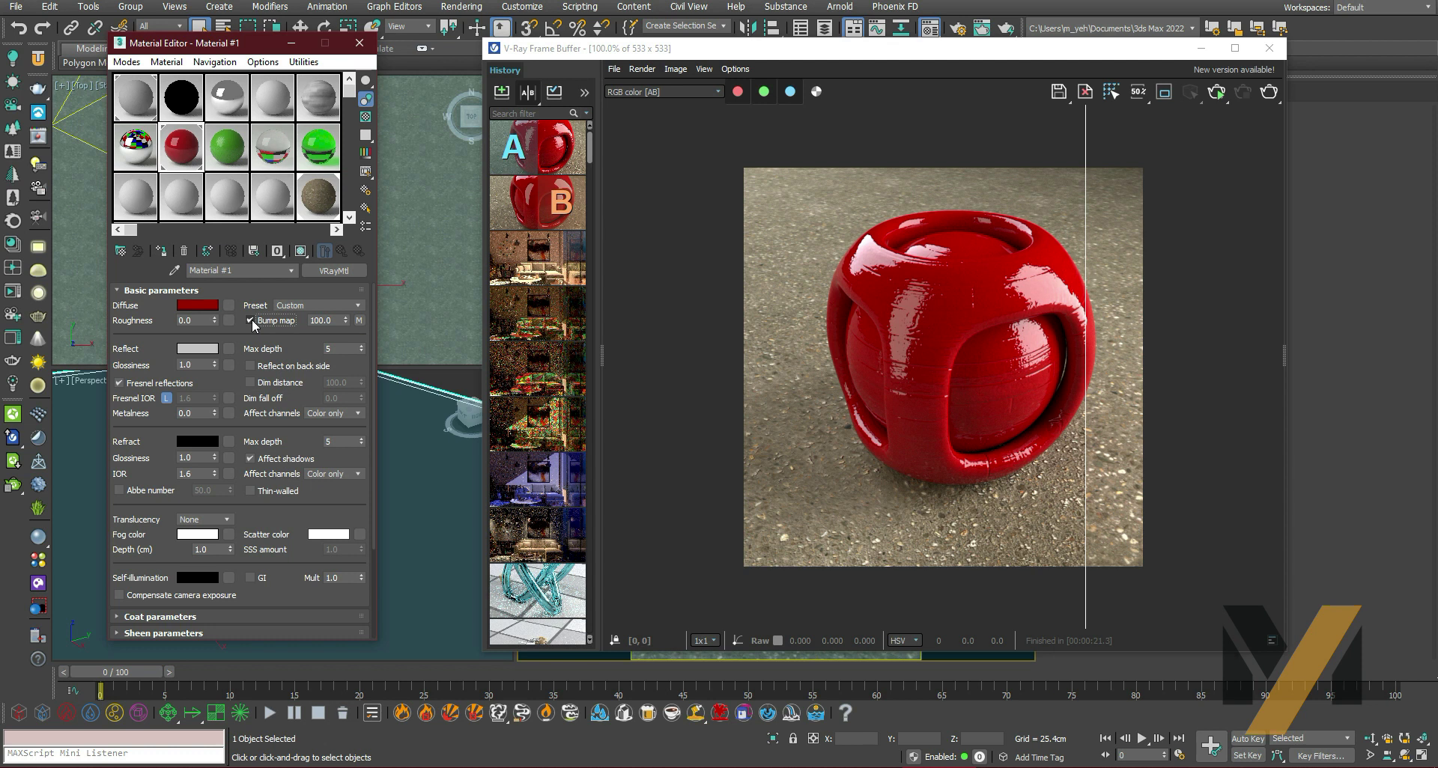
pyautogui.click(251, 322)
pyautogui.click(359, 320)
pyautogui.click(313, 517)
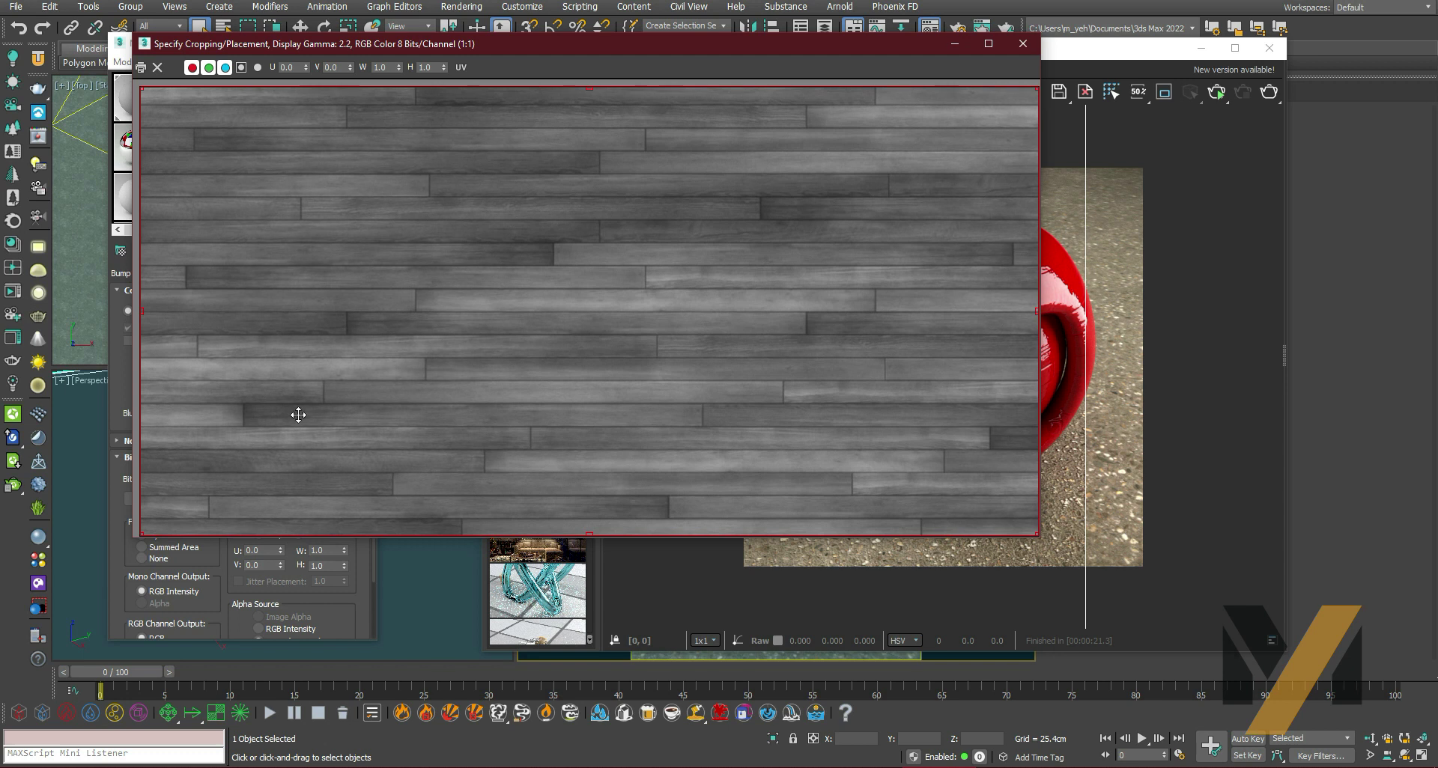
pyautogui.click(1022, 44)
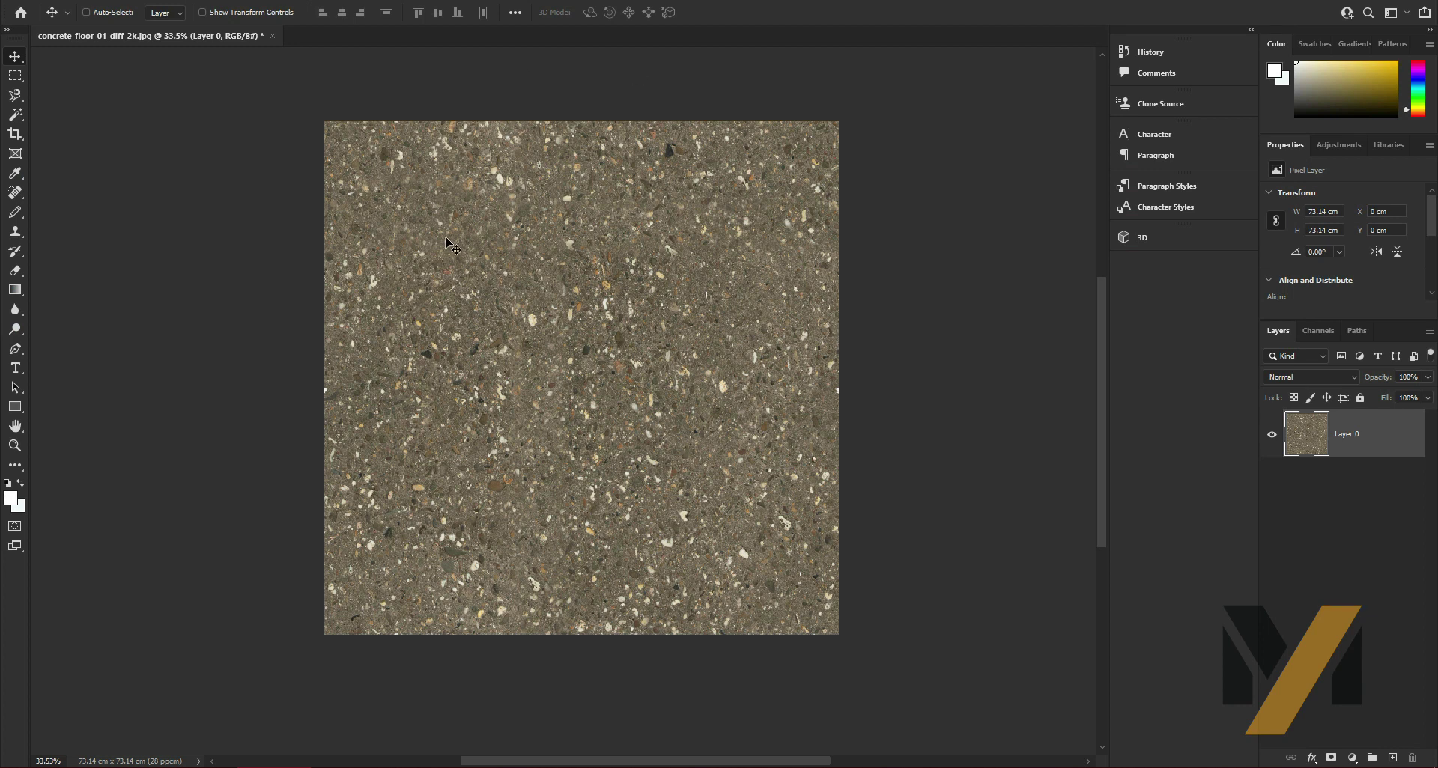
# Bring up Photoshop's Filter menu for the concrete floor texture.
pyautogui.click(213, 1)
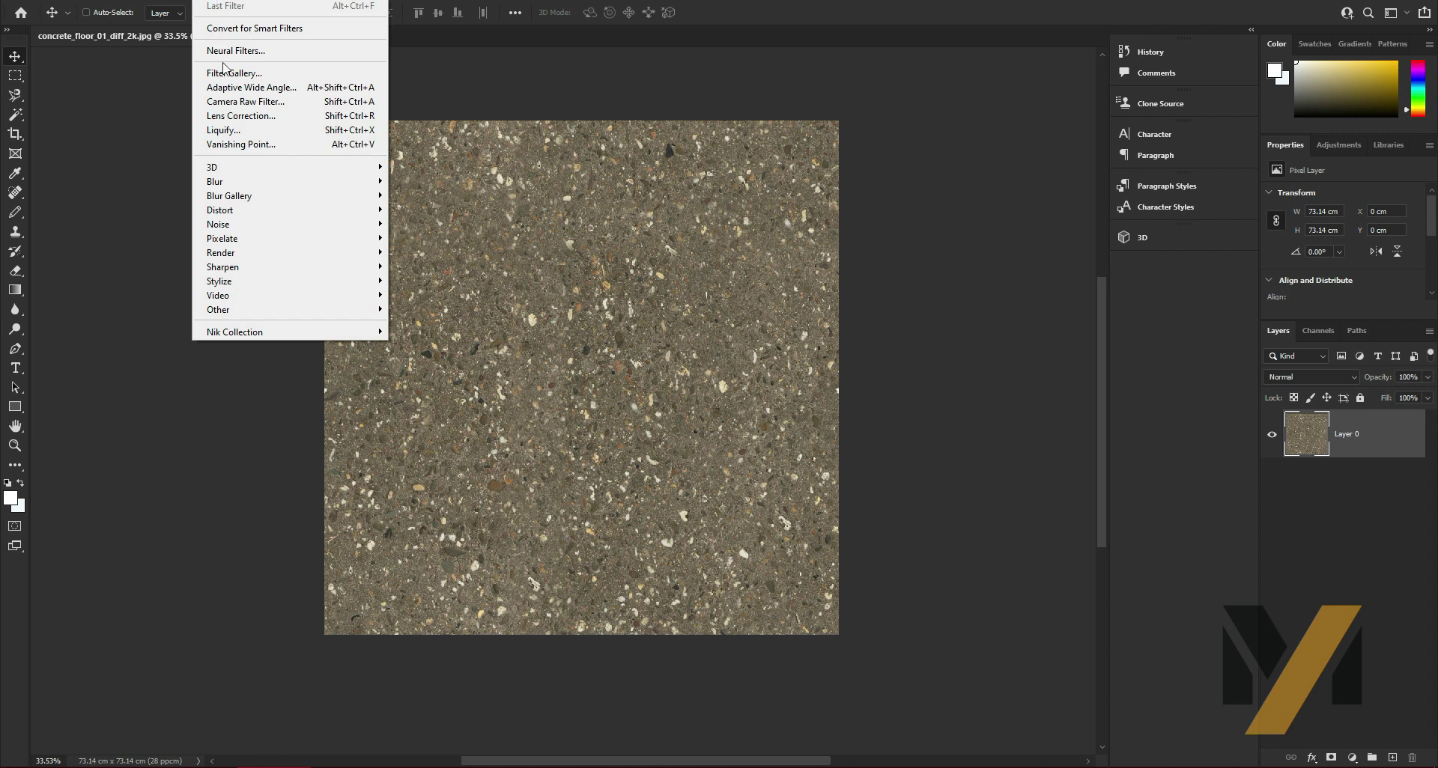
pyautogui.moveTo(288, 166)
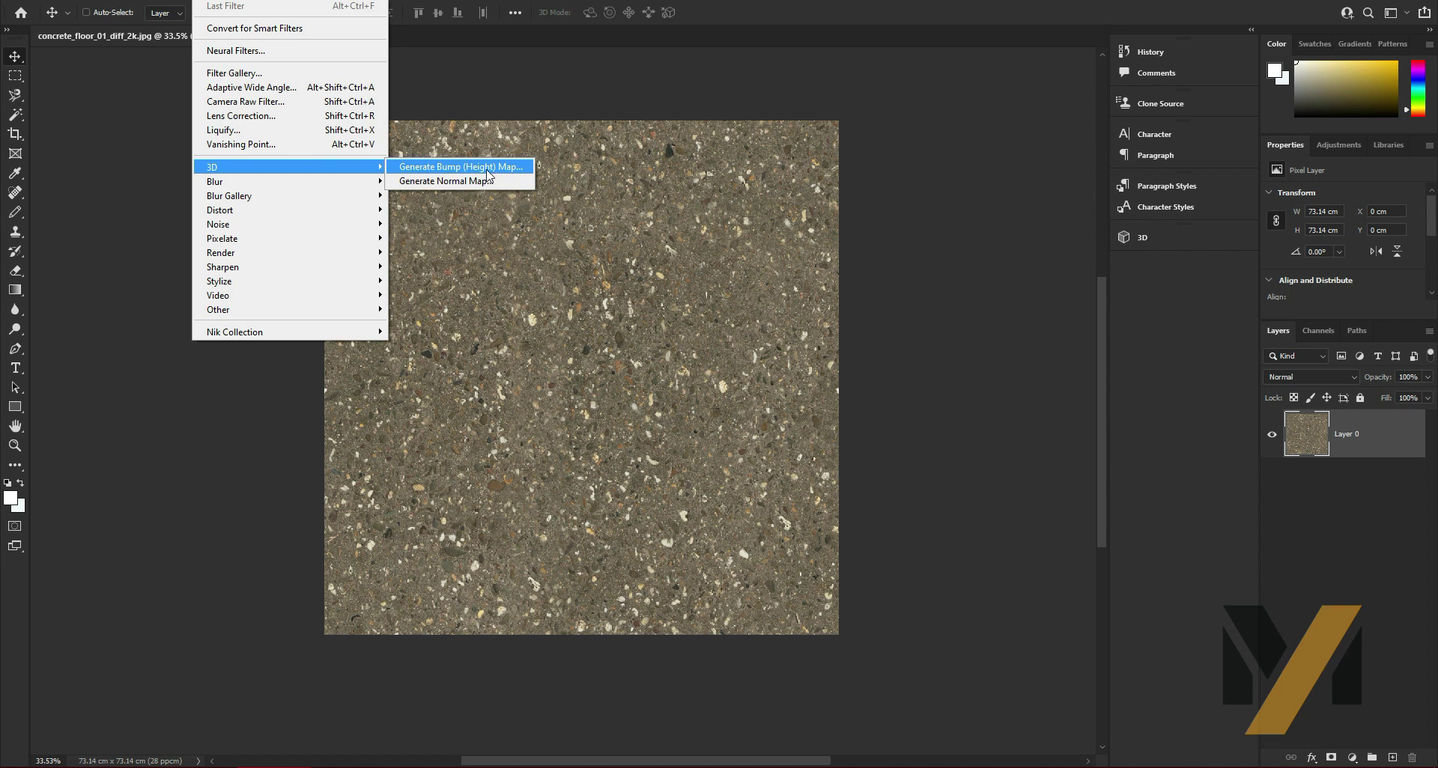
# Generate a bump (height) map from the concrete texture with Cube Wrap preview and medium contrast detail at 42%.
pyautogui.click(487, 170)
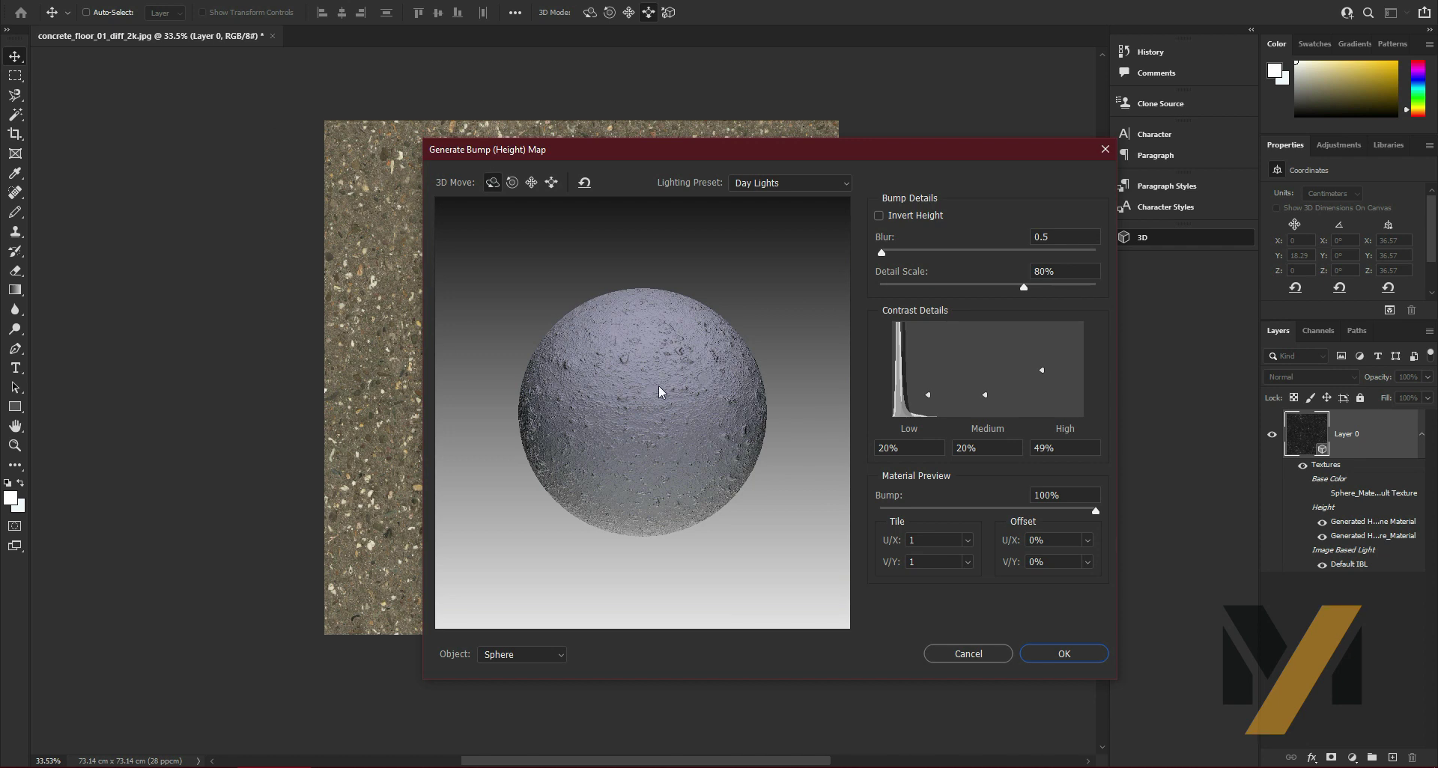
pyautogui.click(628, 434)
pyautogui.moveTo(642, 432); pyautogui.dragTo(578, 449)
pyautogui.click(557, 662)
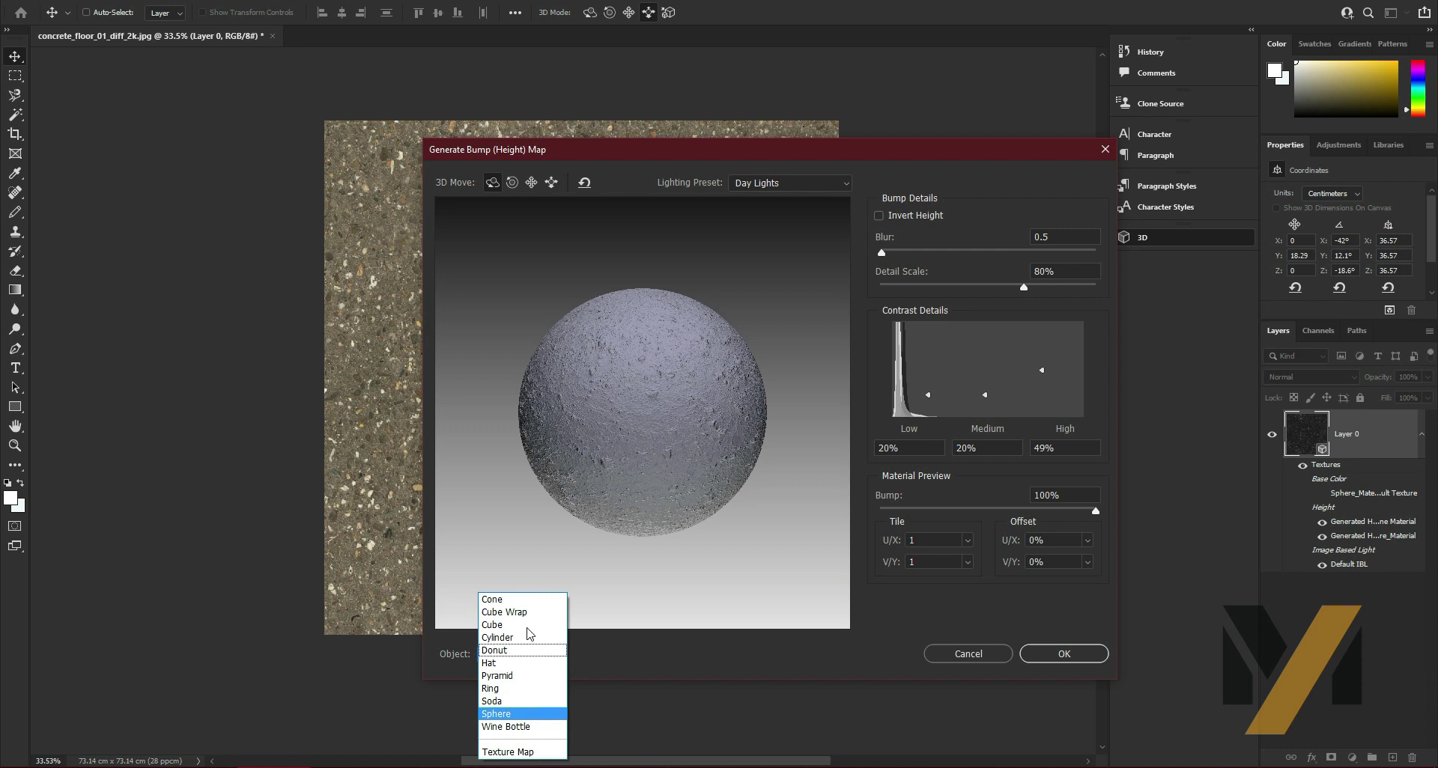
pyautogui.click(516, 613)
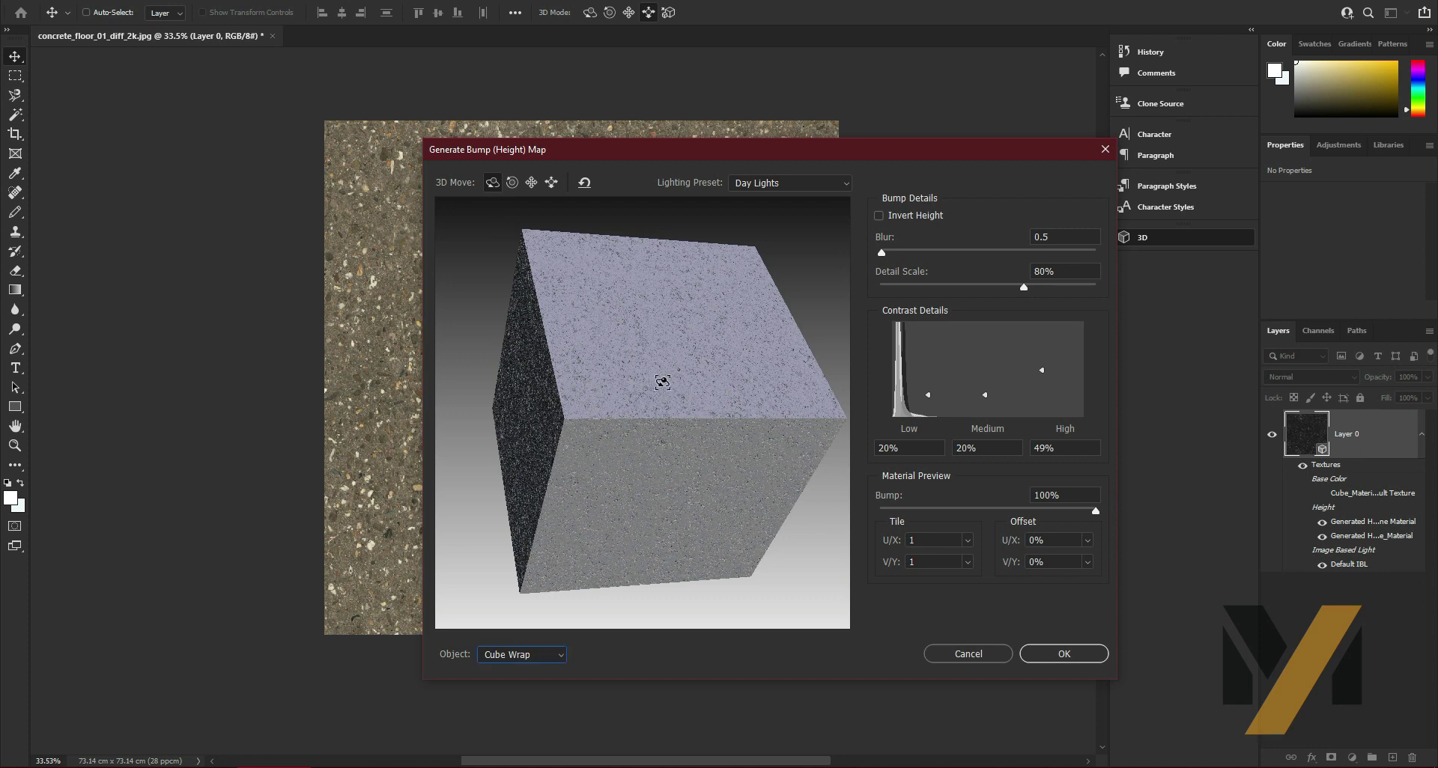
pyautogui.moveTo(1041, 368); pyautogui.dragTo(1038, 352)
pyautogui.moveTo(985, 395)
pyautogui.mouseDown()
pyautogui.moveTo(985, 376)
pyautogui.moveTo(926, 395)
pyautogui.mouseUp()
pyautogui.click(532, 185)
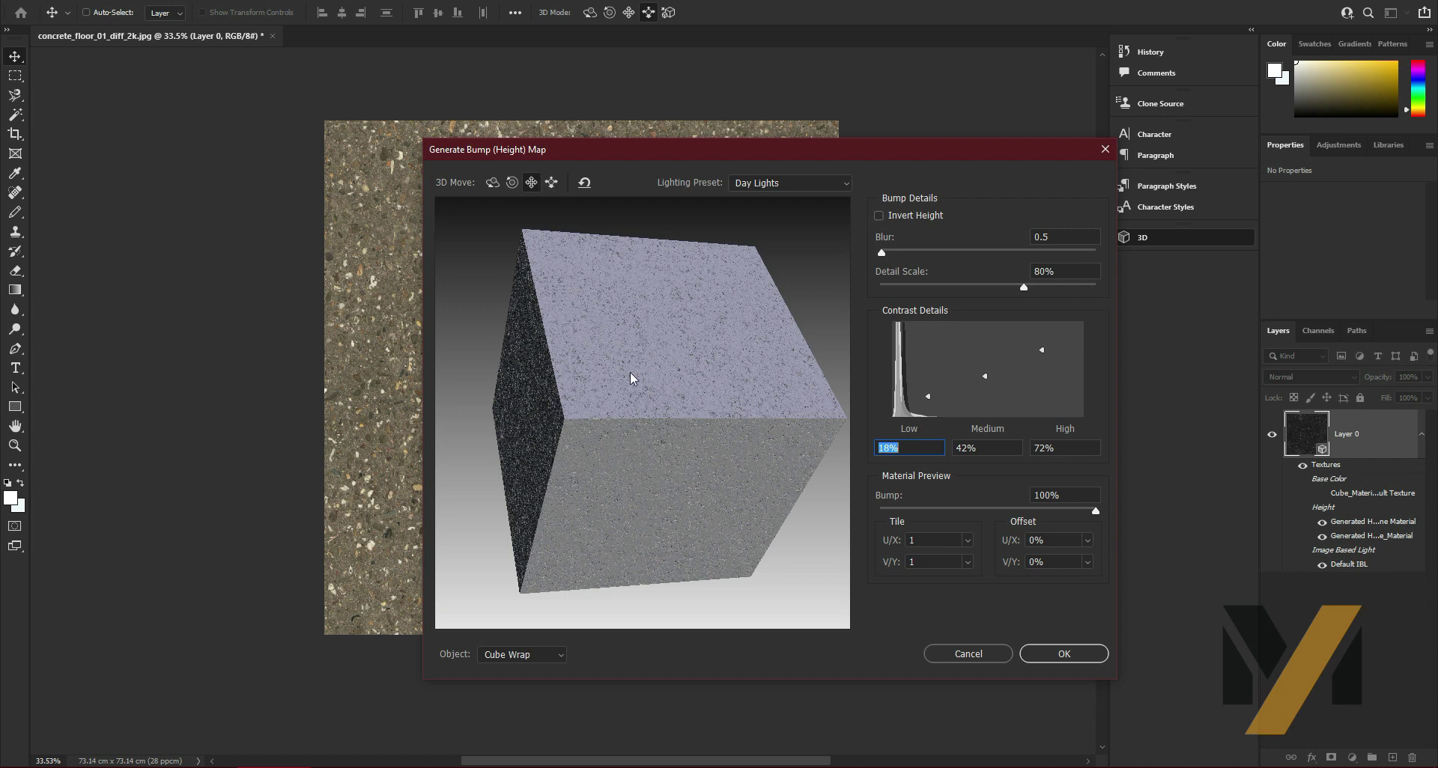
pyautogui.click(552, 188)
pyautogui.click(1047, 658)
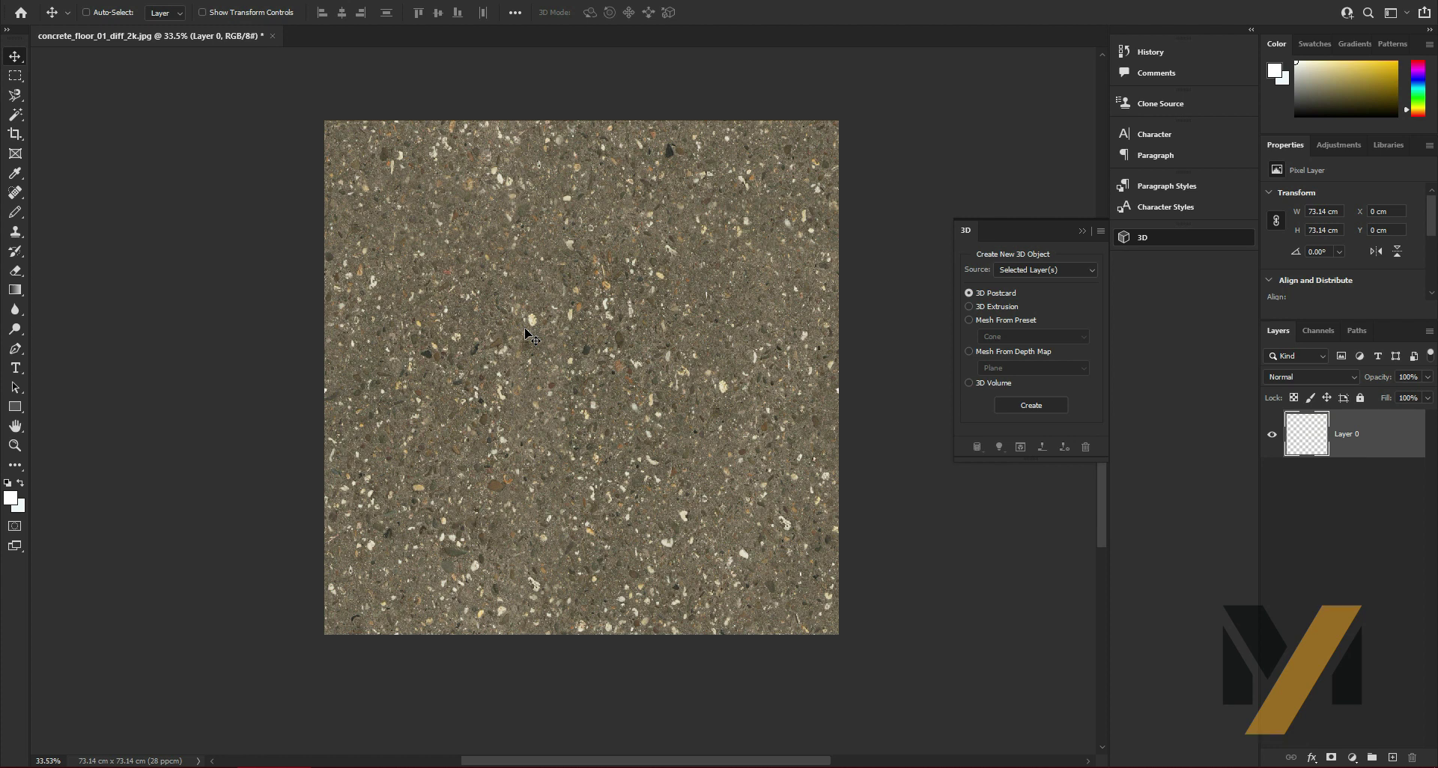
# Zoom in to inspect the dark grayscale bump map, then go to the File menu to save it.
pyautogui.keyDown('alt'); pyautogui.scroll(-1, 530, 337); pyautogui.keyUp('alt')
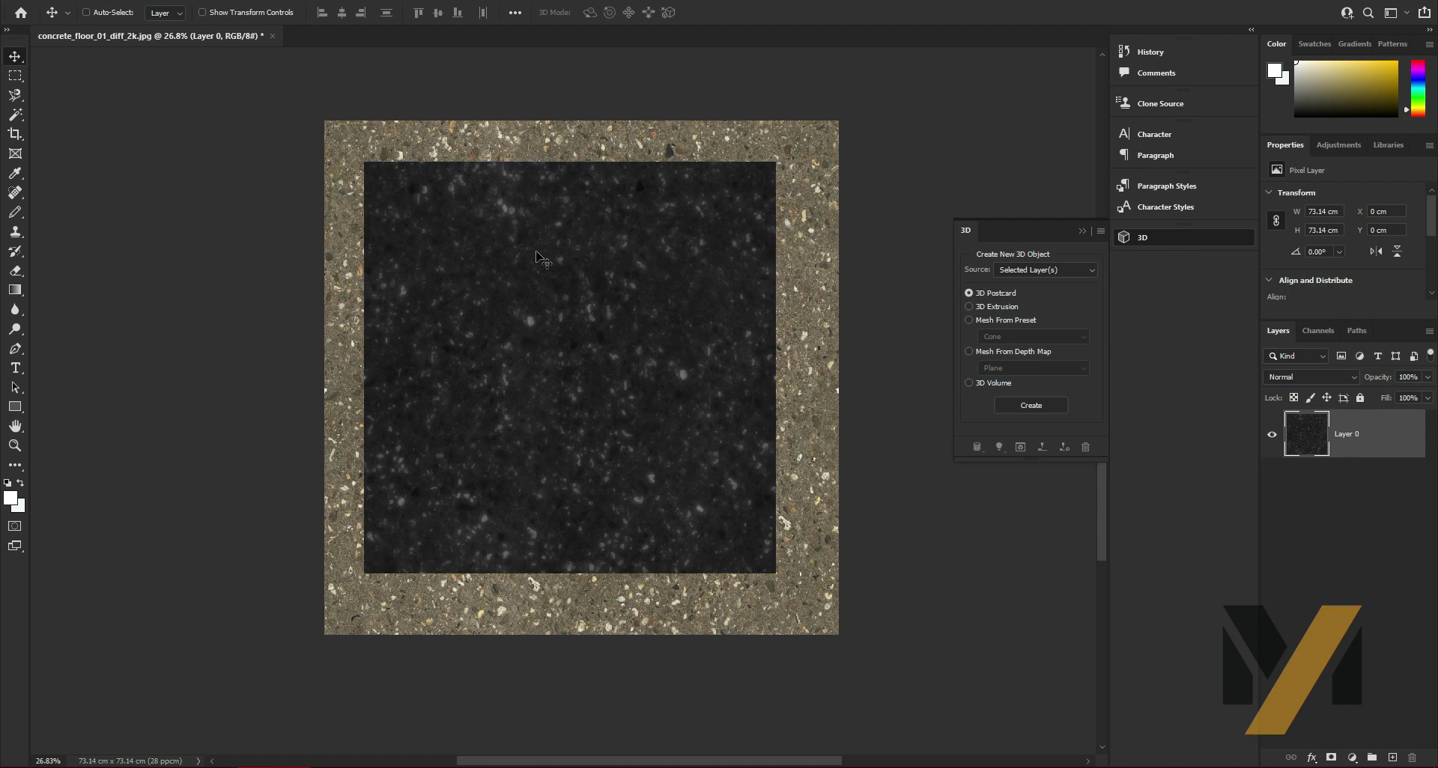
pyautogui.keyDown('alt'); pyautogui.scroll(1, 507, 287); pyautogui.keyUp('alt')
pyautogui.keyDown('alt'); pyautogui.scroll(1, 507, 287); pyautogui.keyUp('alt')
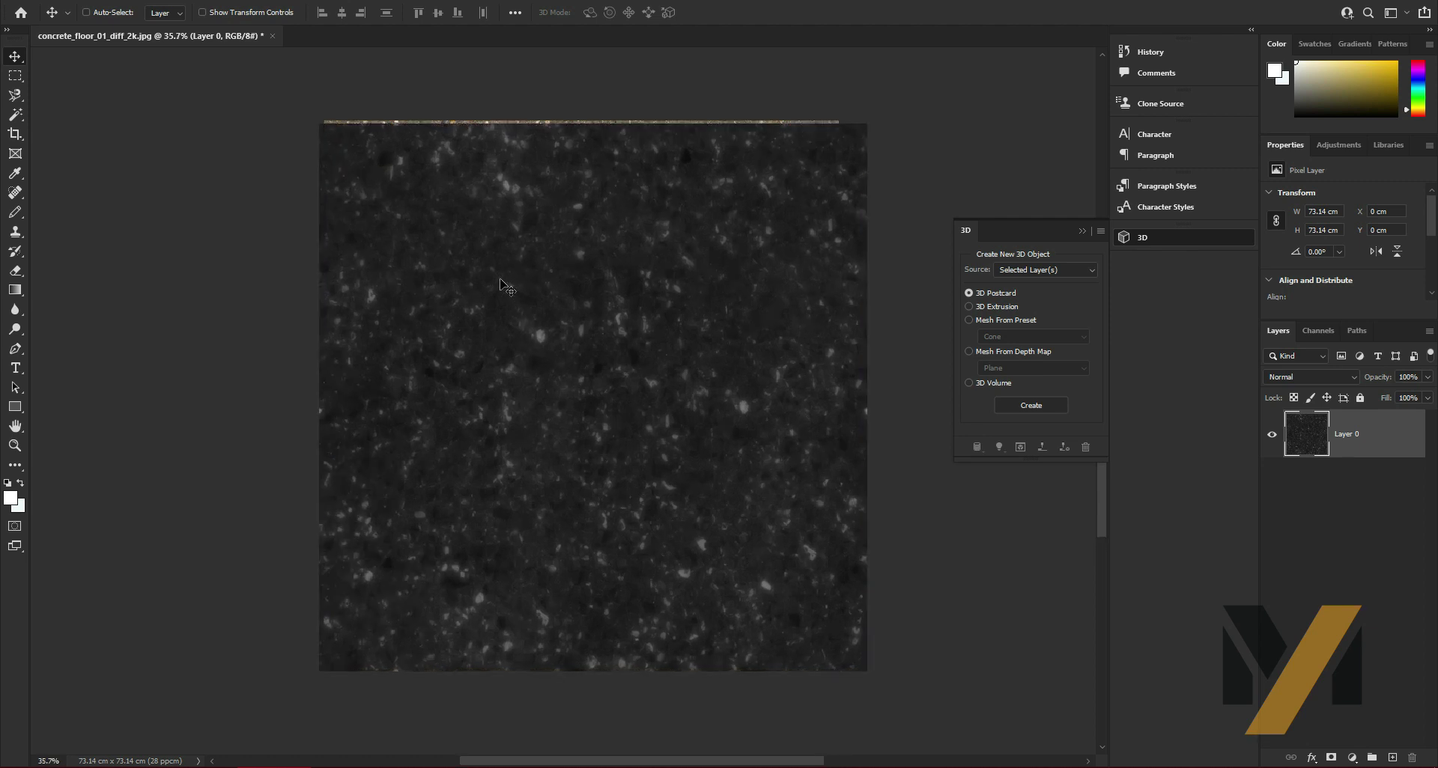
pyautogui.keyDown('alt'); pyautogui.scroll(-1, 502, 284); pyautogui.keyUp('alt')
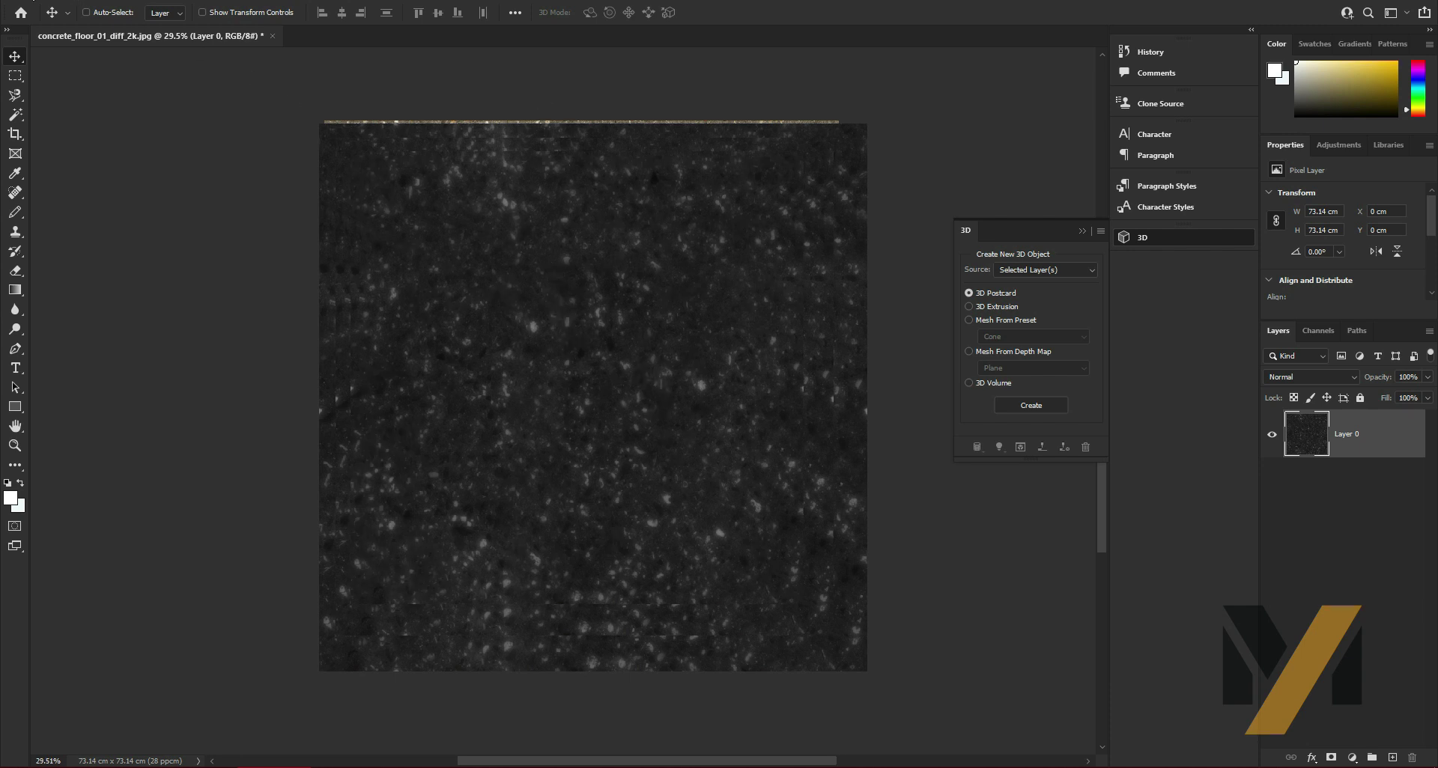
pyautogui.hotkey('alt', 'f')
pyautogui.press('Escape')
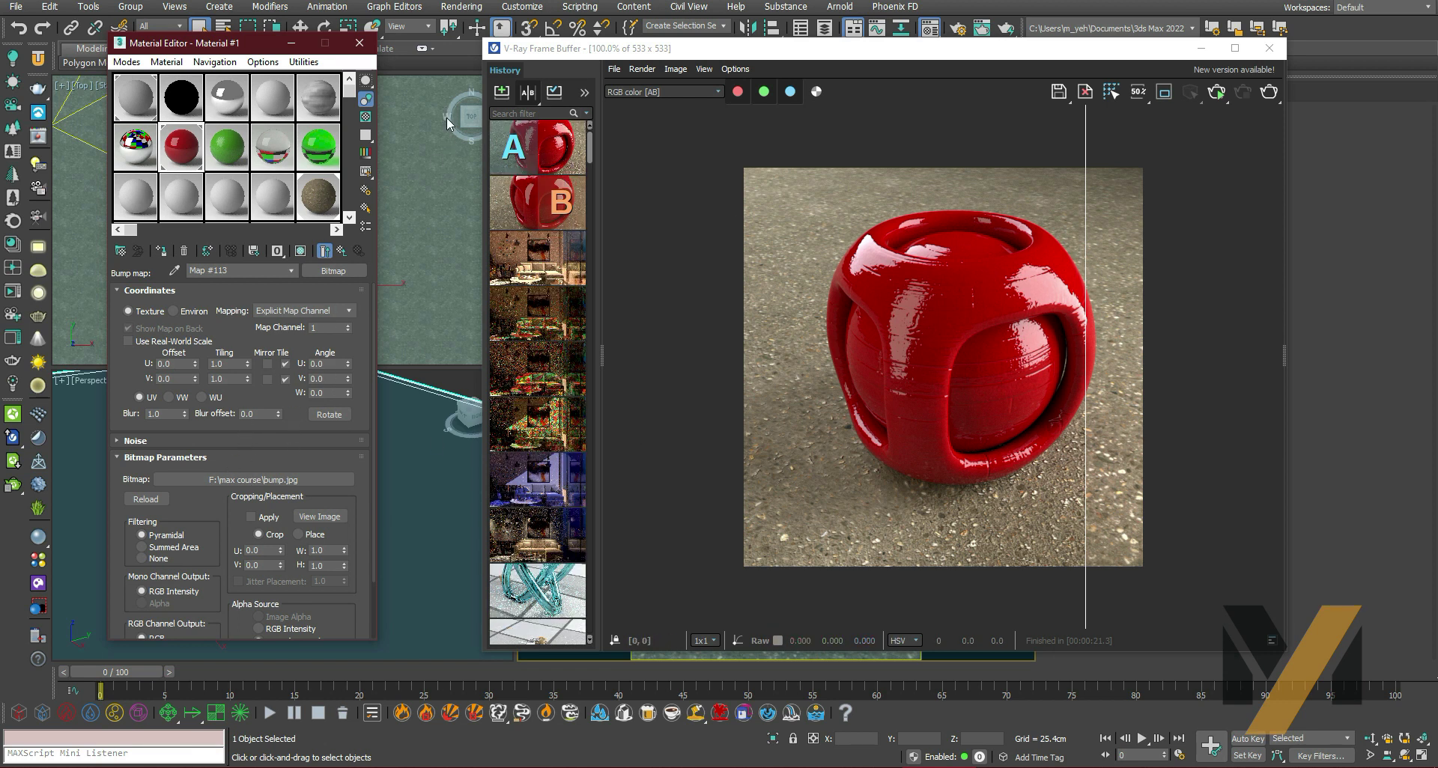
# Switch windows with Alt+Tab toward the concrete textures folder.
pyautogui.hotkey('alt', 'Tab')
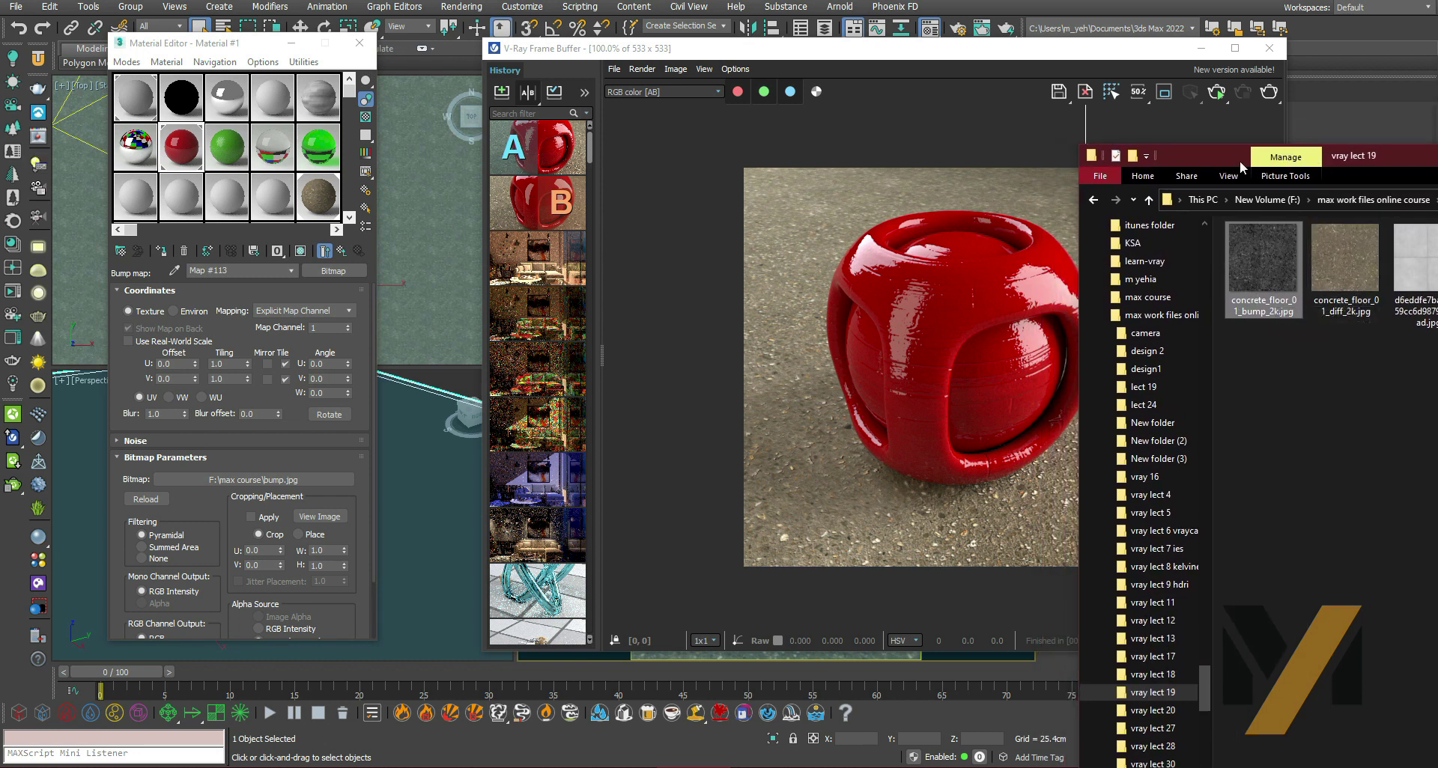
# Return to 3ds Max and go back up to the red material's top-level settings.
pyautogui.click(1031, 306)
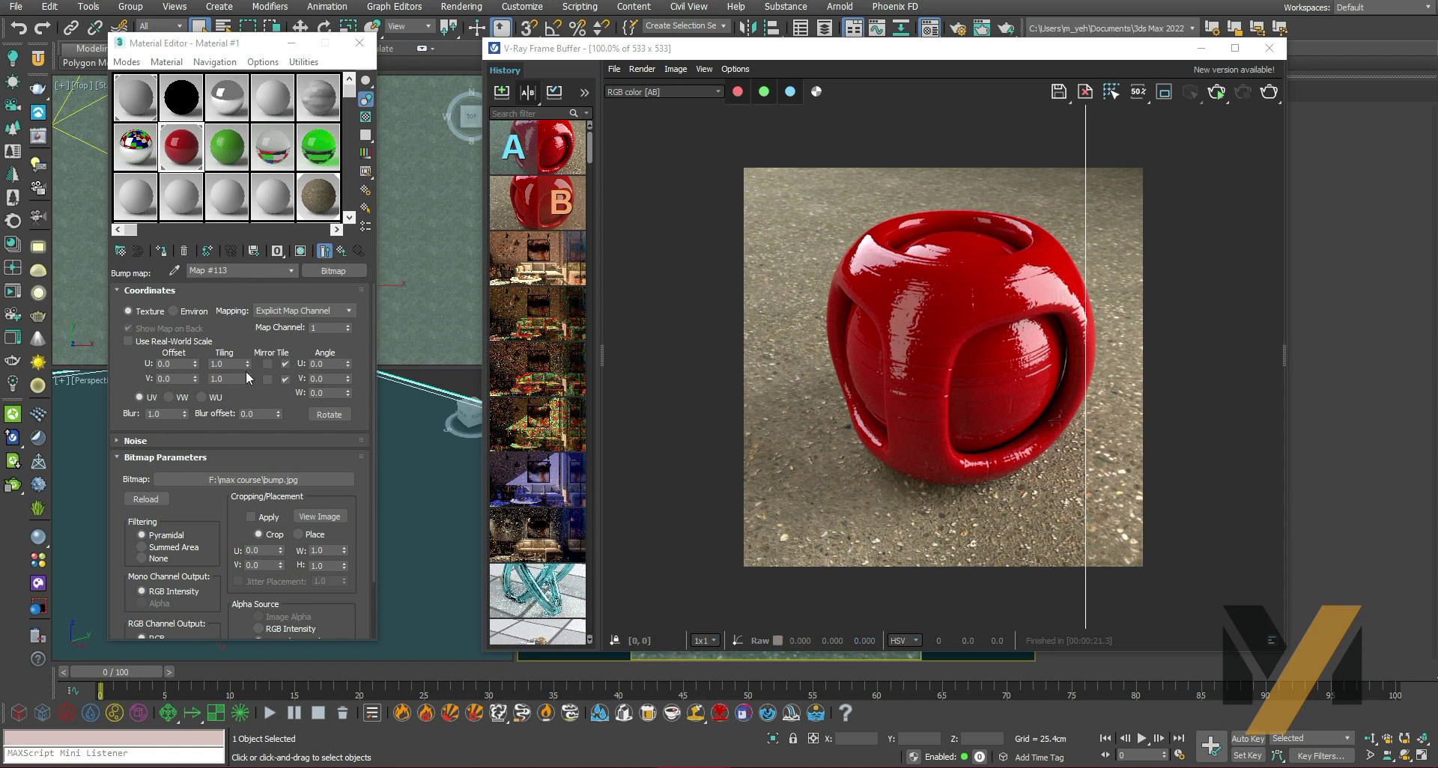
pyautogui.click(353, 254)
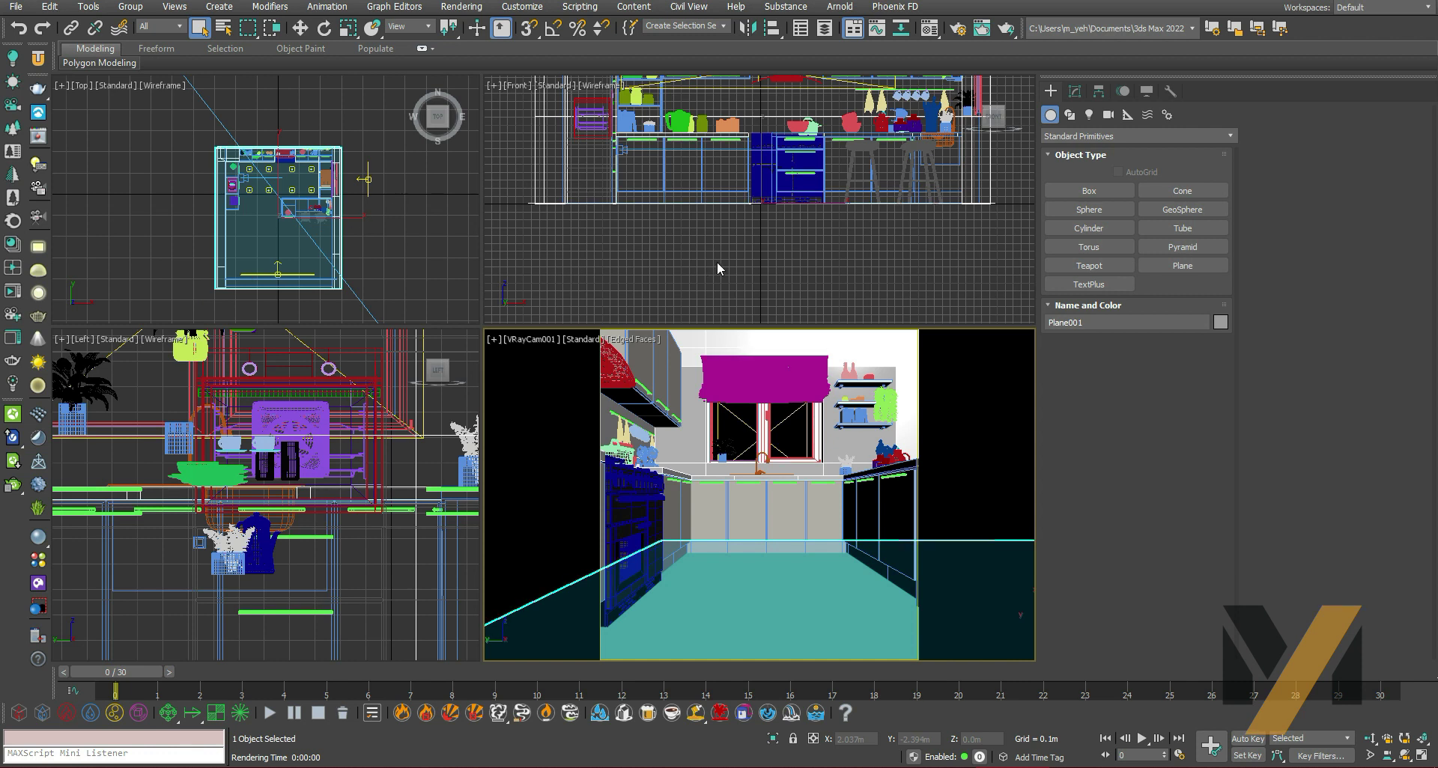
# Bring up Material #17 with M and assign a General > Bitmap map to its Diffuse slot.
pyautogui.click(929, 27)
pyautogui.press('m')
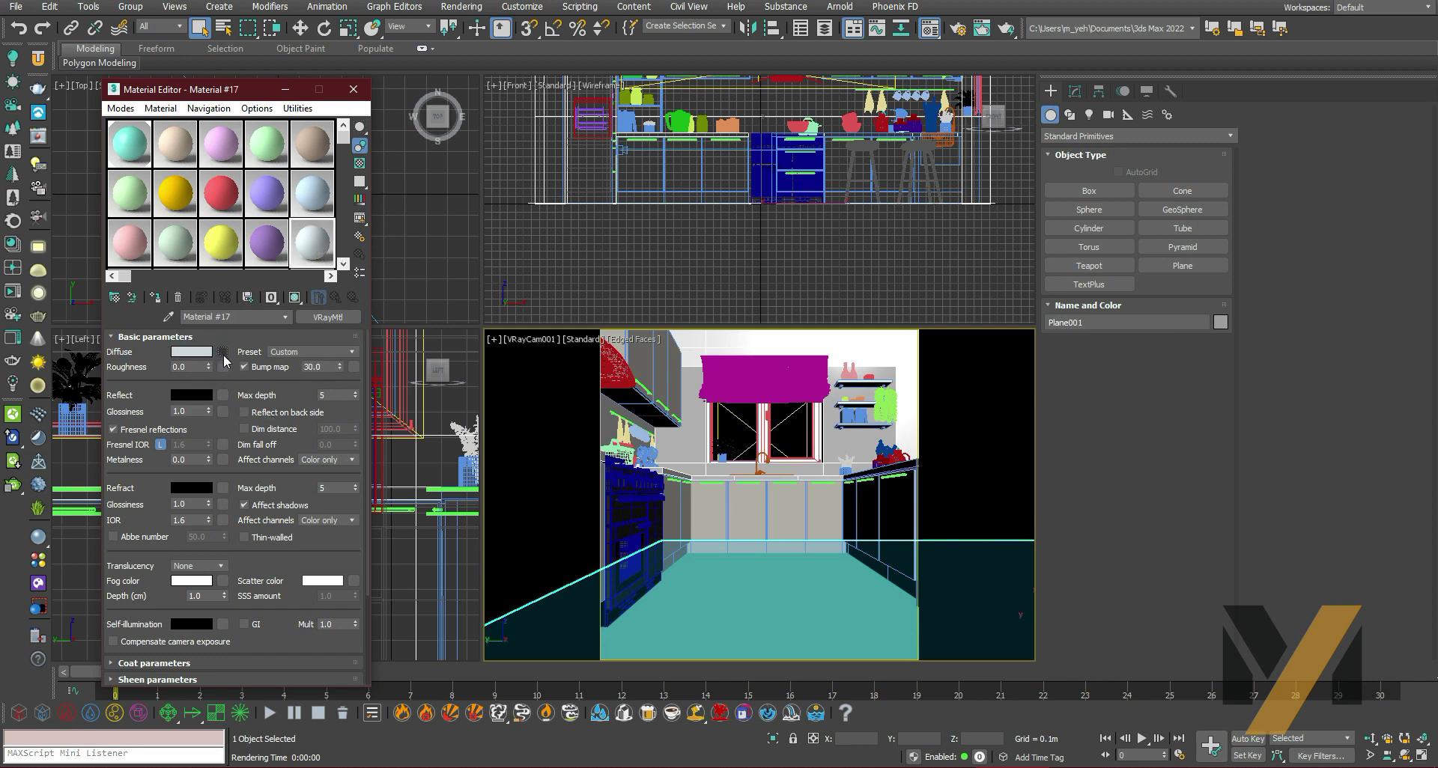
pyautogui.click(223, 351)
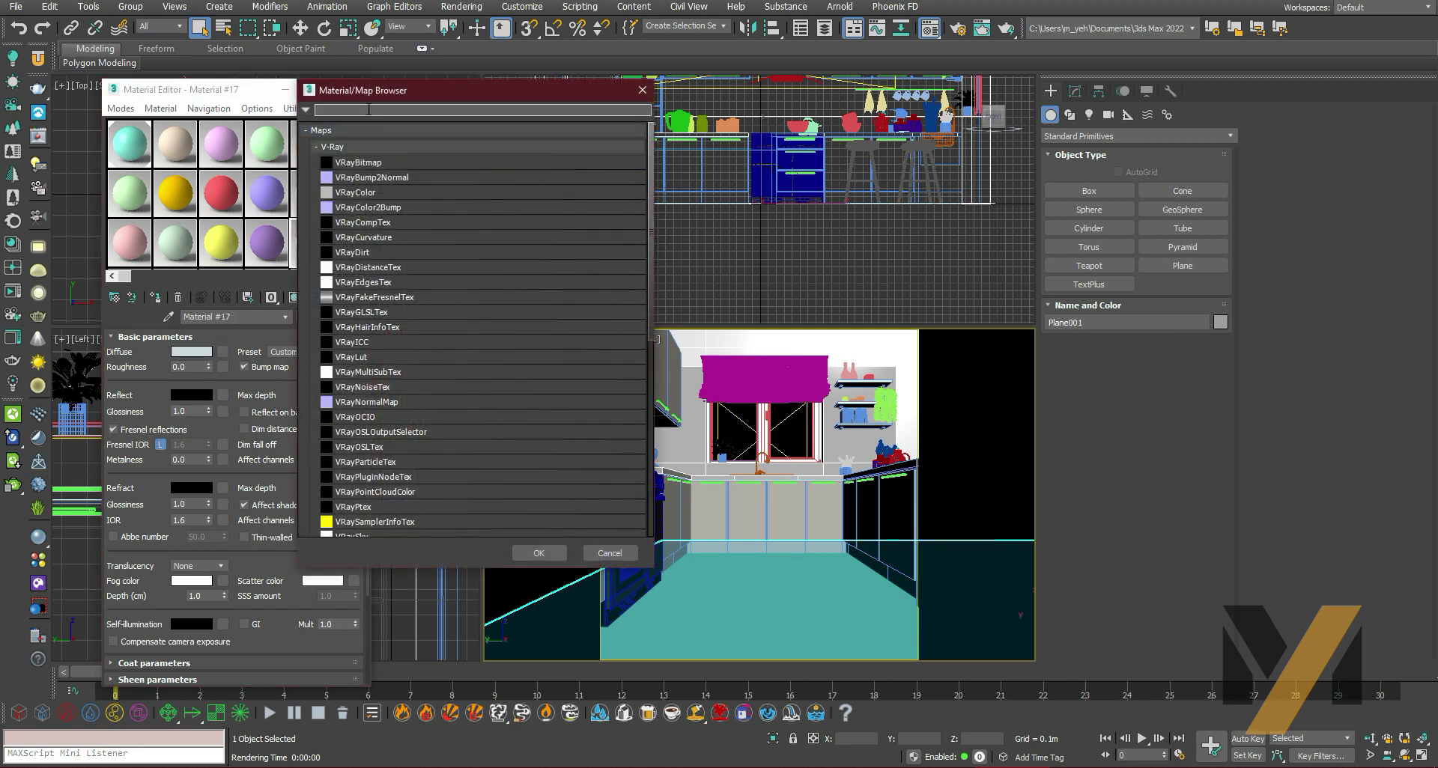
pyautogui.moveTo(369, 96); pyautogui.dragTo(459, 95)
pyautogui.scroll(-3, 472, 363)
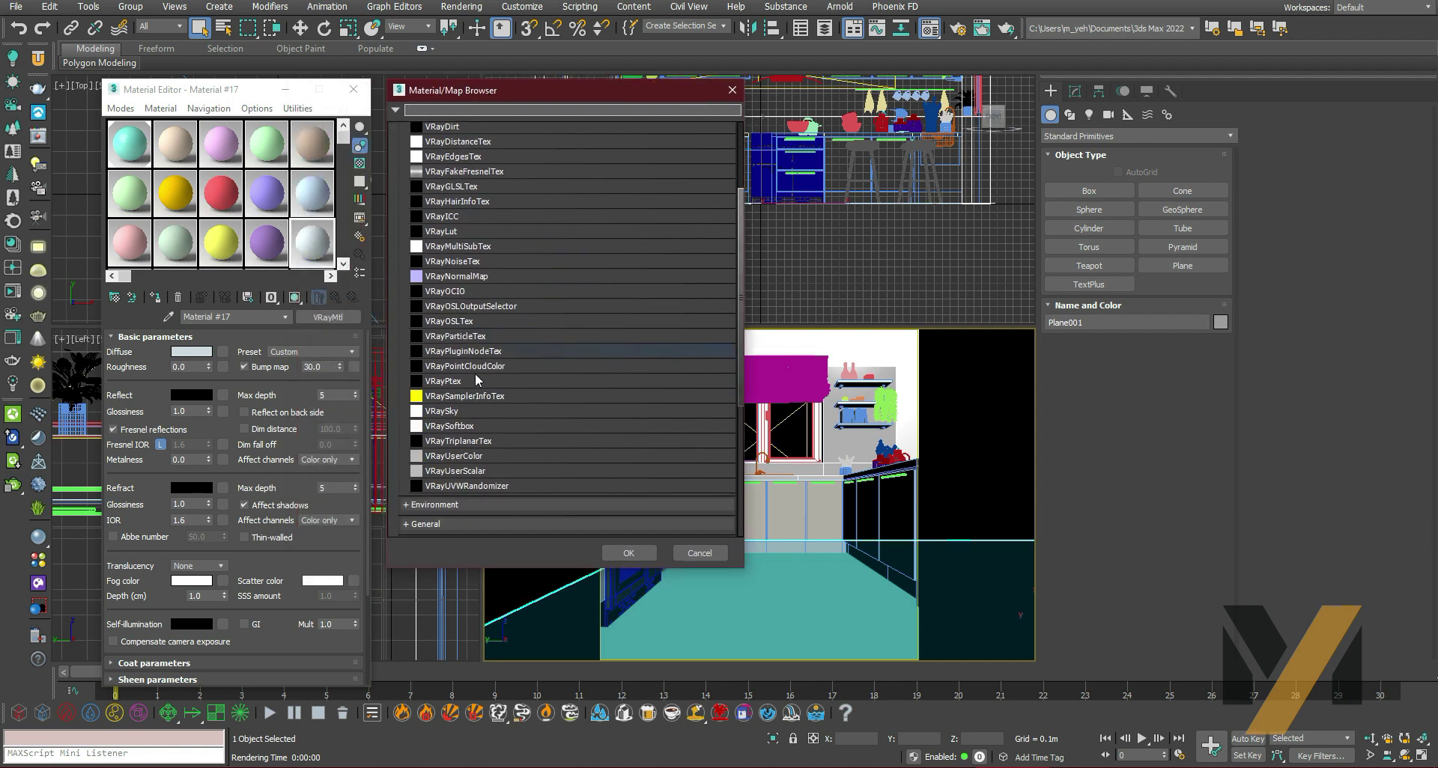
pyautogui.scroll(-2, 471, 375)
pyautogui.click(421, 437)
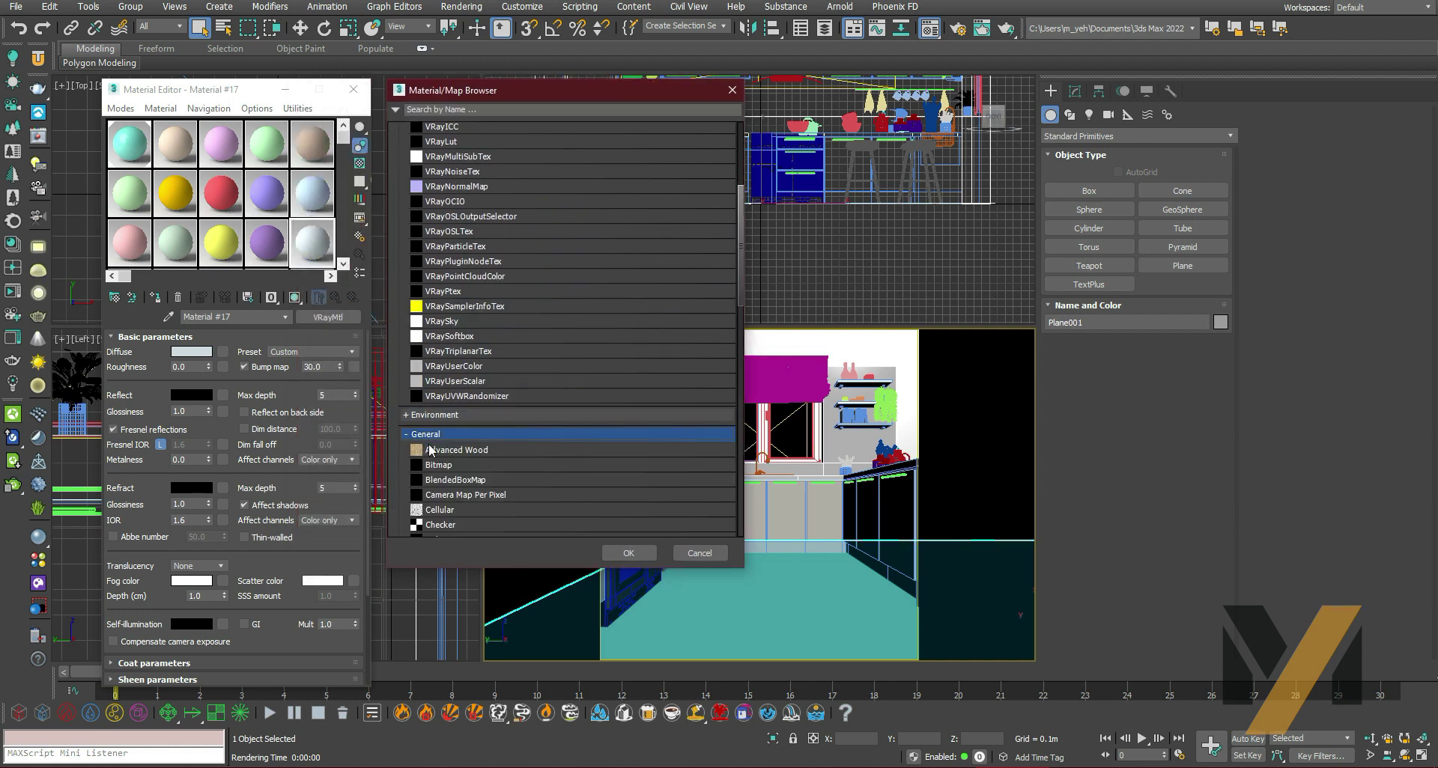
pyautogui.doubleClick(443, 465)
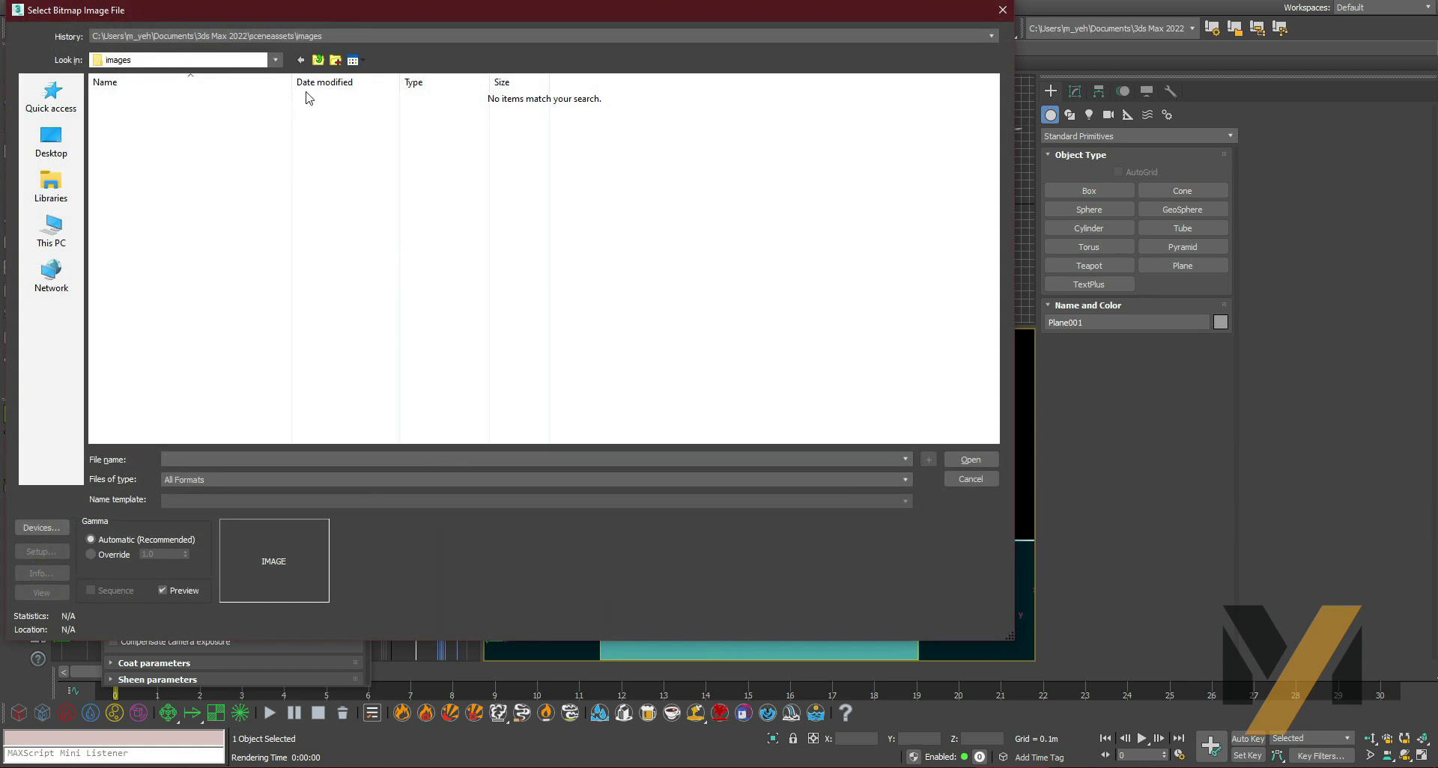
# Load the white marble JPG as the diffuse bitmap, preview it, and return to Material #17's top level.
pyautogui.moveTo(319, 15); pyautogui.dragTo(1437, 45)
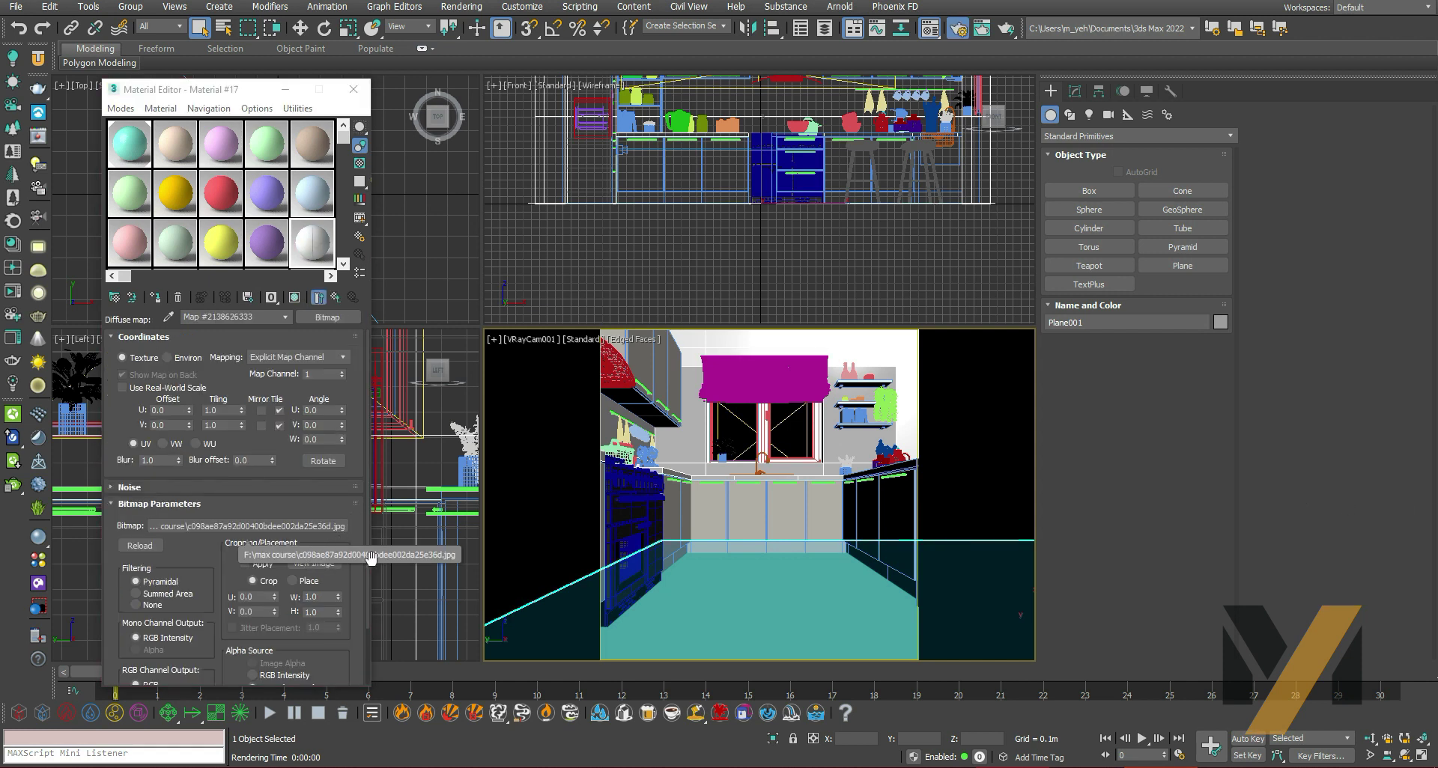
pyautogui.press('F10')
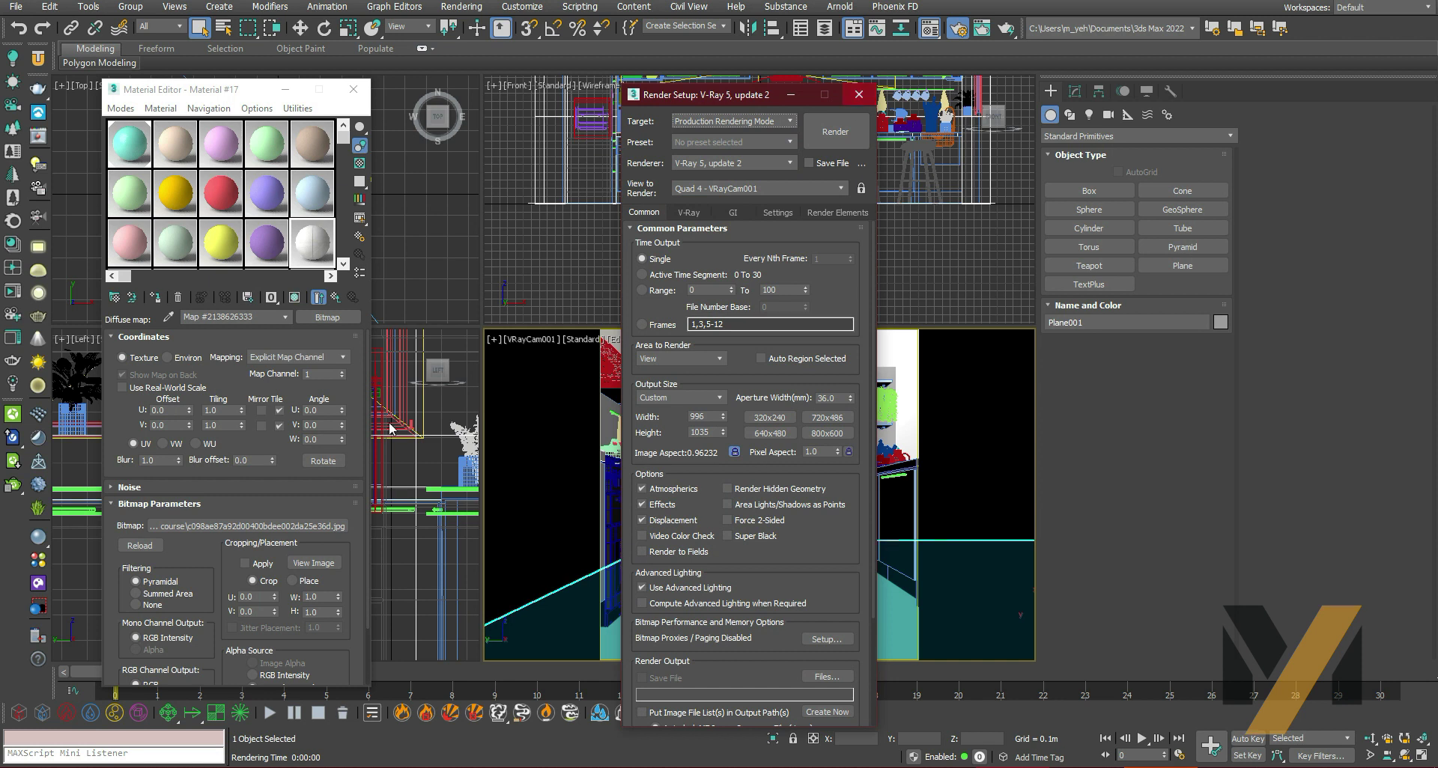
pyautogui.click(859, 95)
pyautogui.click(313, 563)
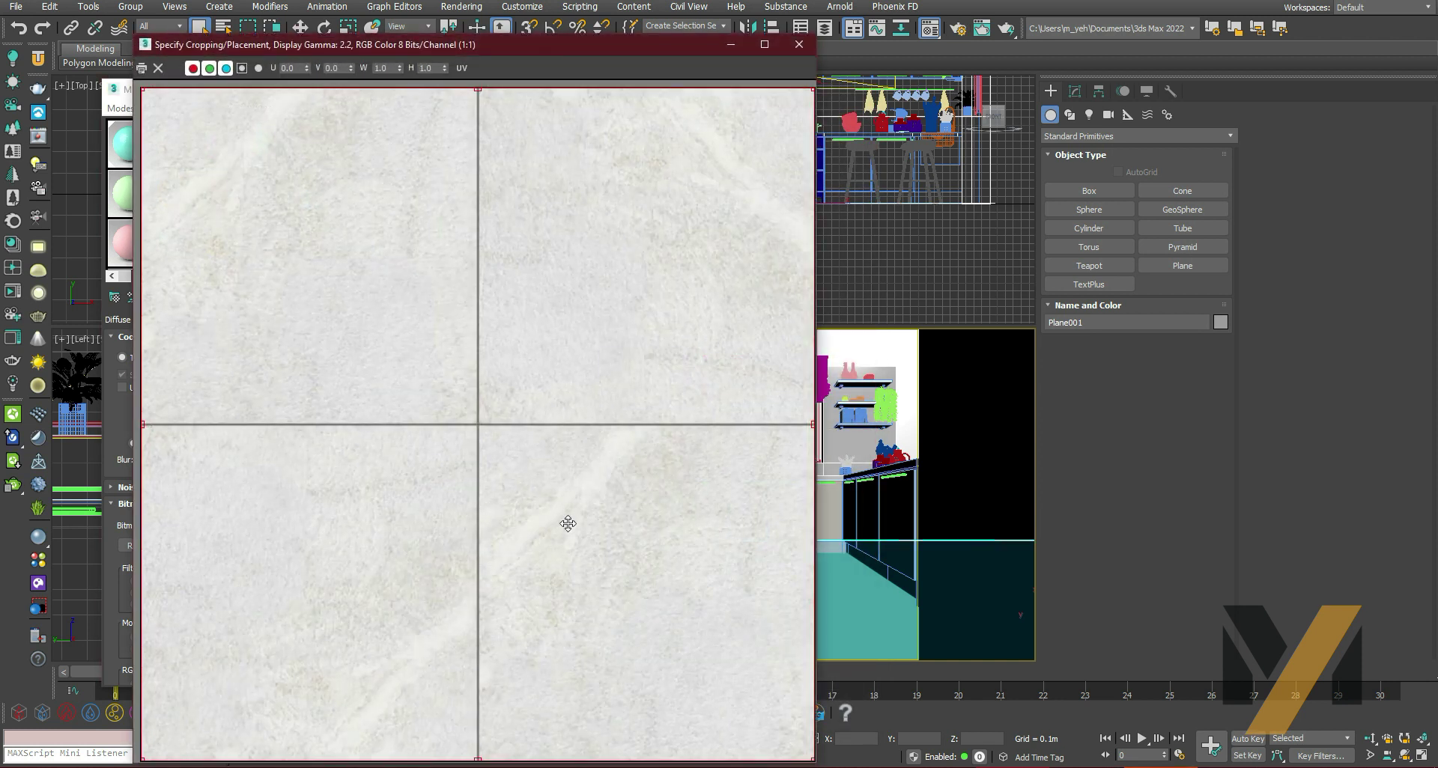
pyautogui.click(798, 46)
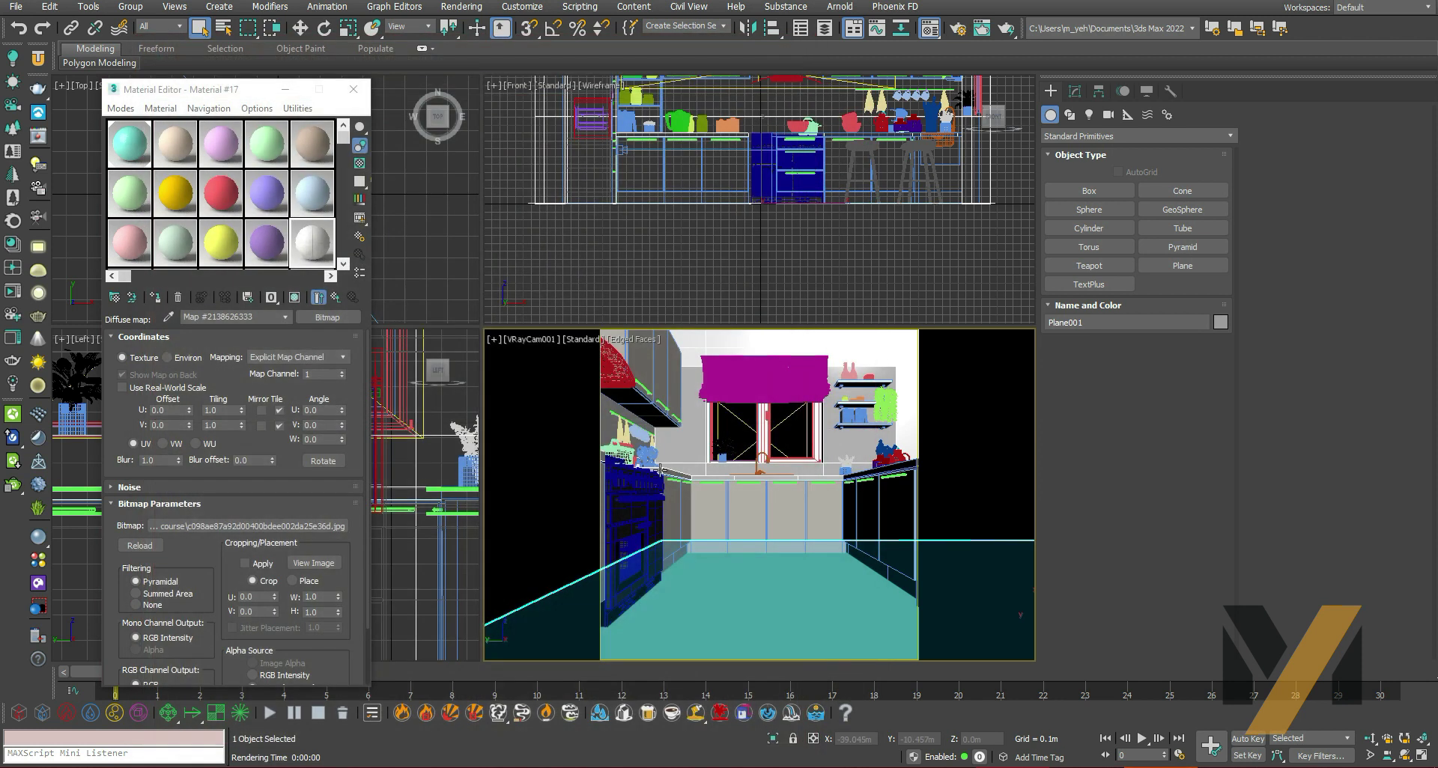
pyautogui.click(337, 297)
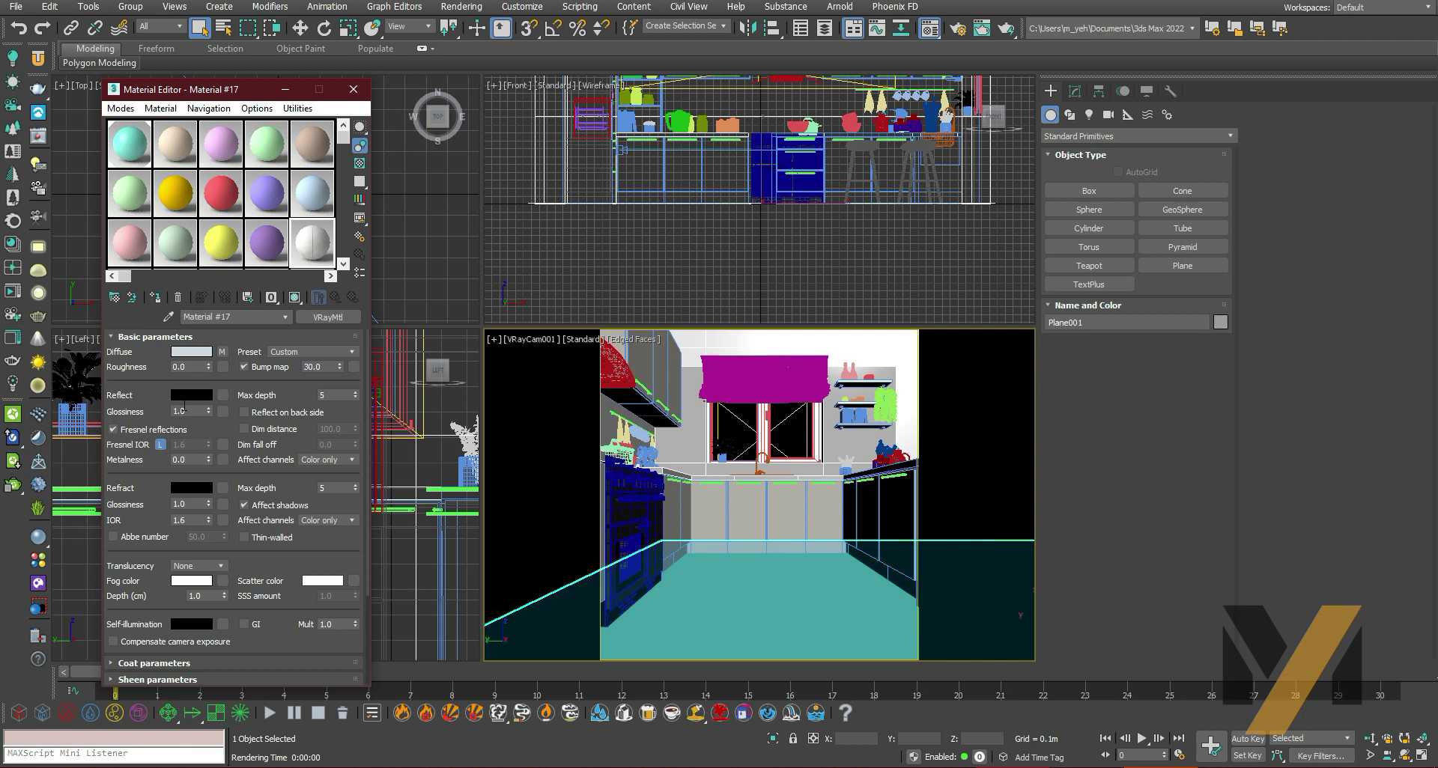
# Set the floor material's reflection colour to white and its glossiness to 0.8.
pyautogui.click(190, 395)
pyautogui.click(438, 192)
pyautogui.click(558, 212)
pyautogui.write('0.7')
pyautogui.doubleClick(312, 259)
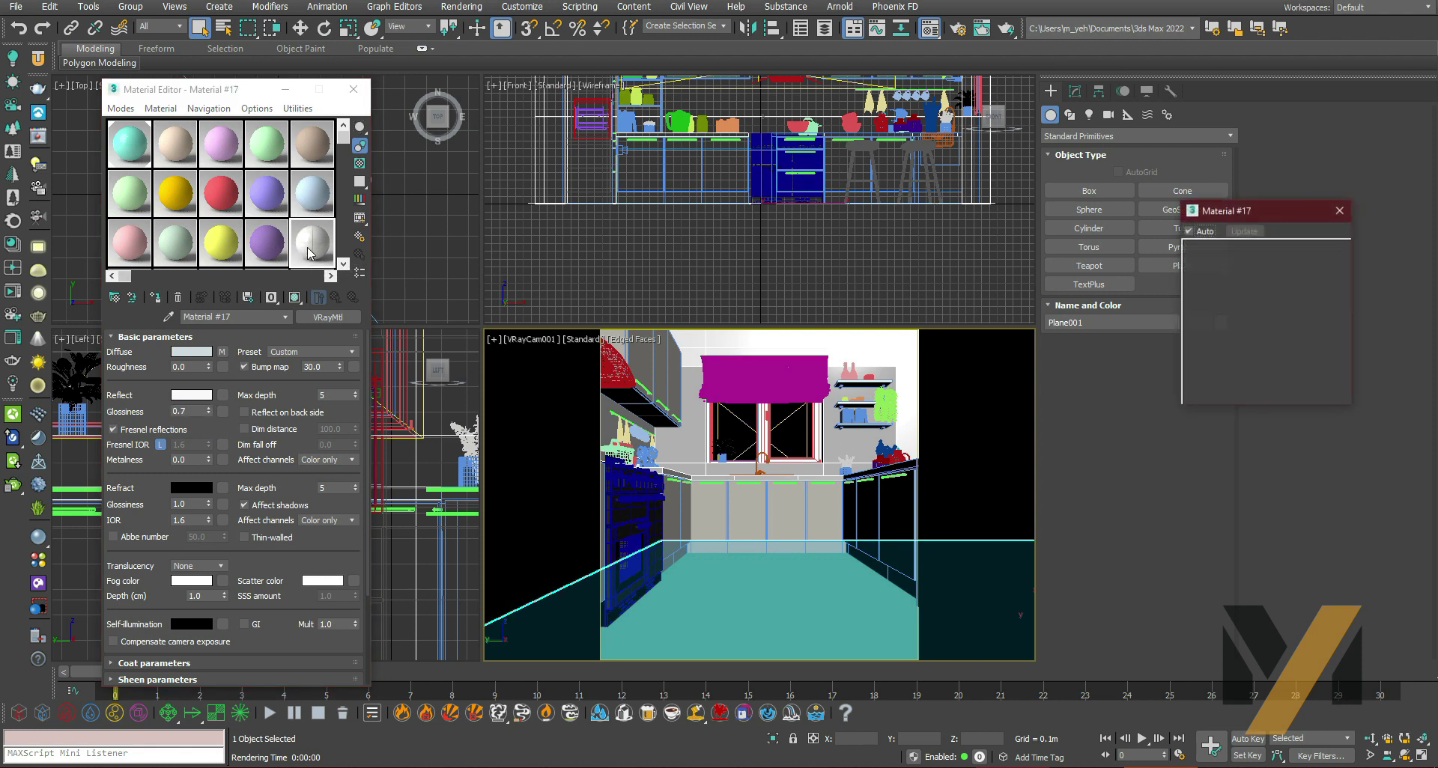
pyautogui.moveTo(1238, 217); pyautogui.dragTo(447, 221)
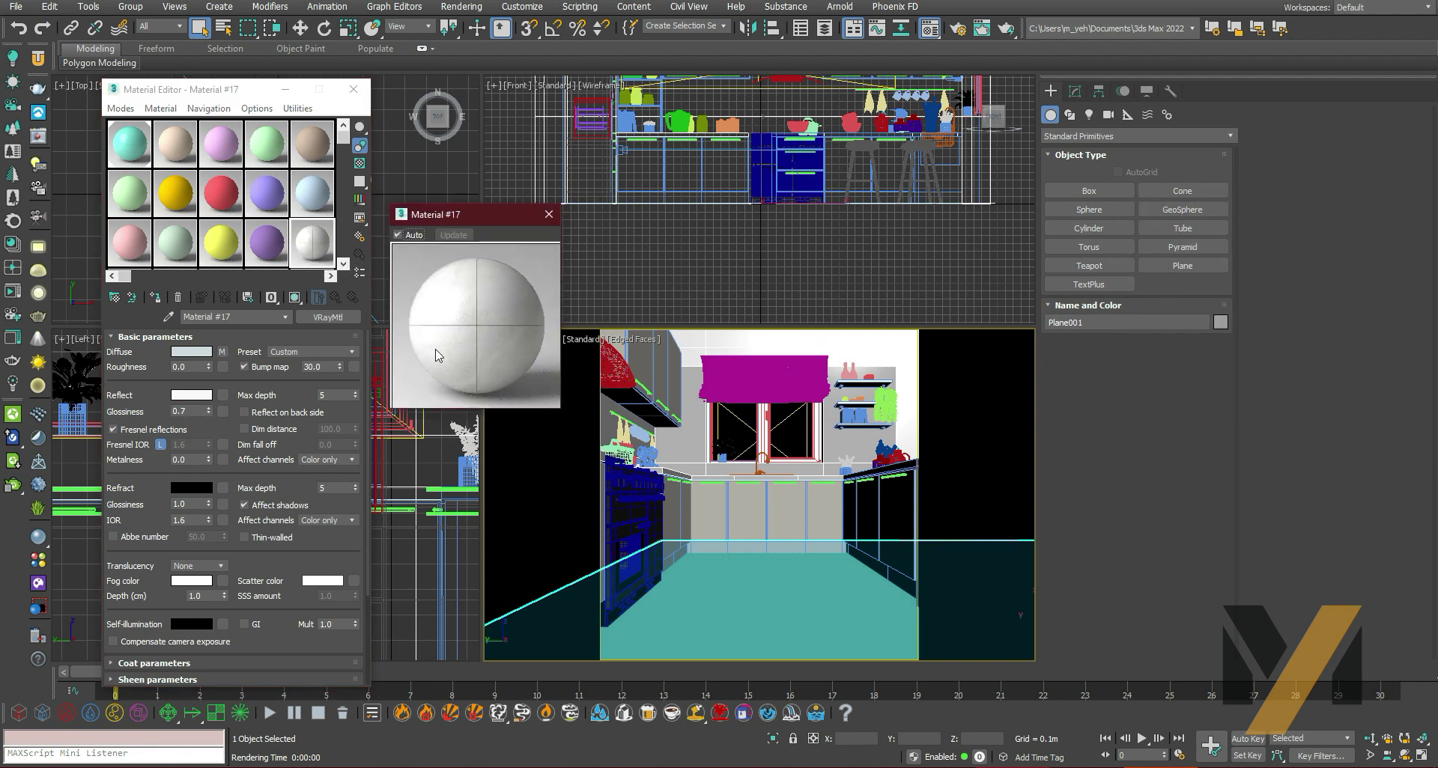
pyautogui.click(209, 409)
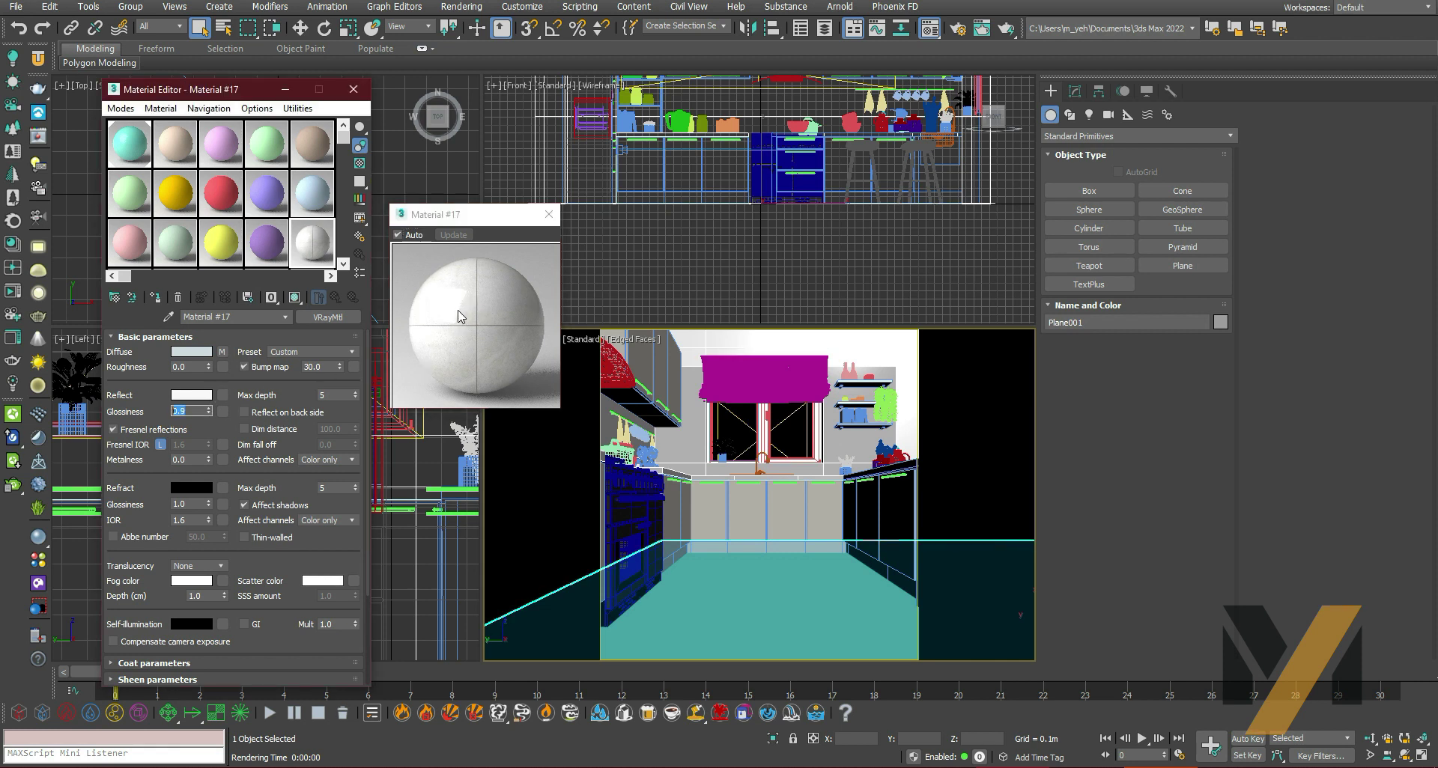
pyautogui.click(209, 413)
# Load the tile image as a Bitmap bump map and show the texture in the viewport.
pyautogui.click(355, 367)
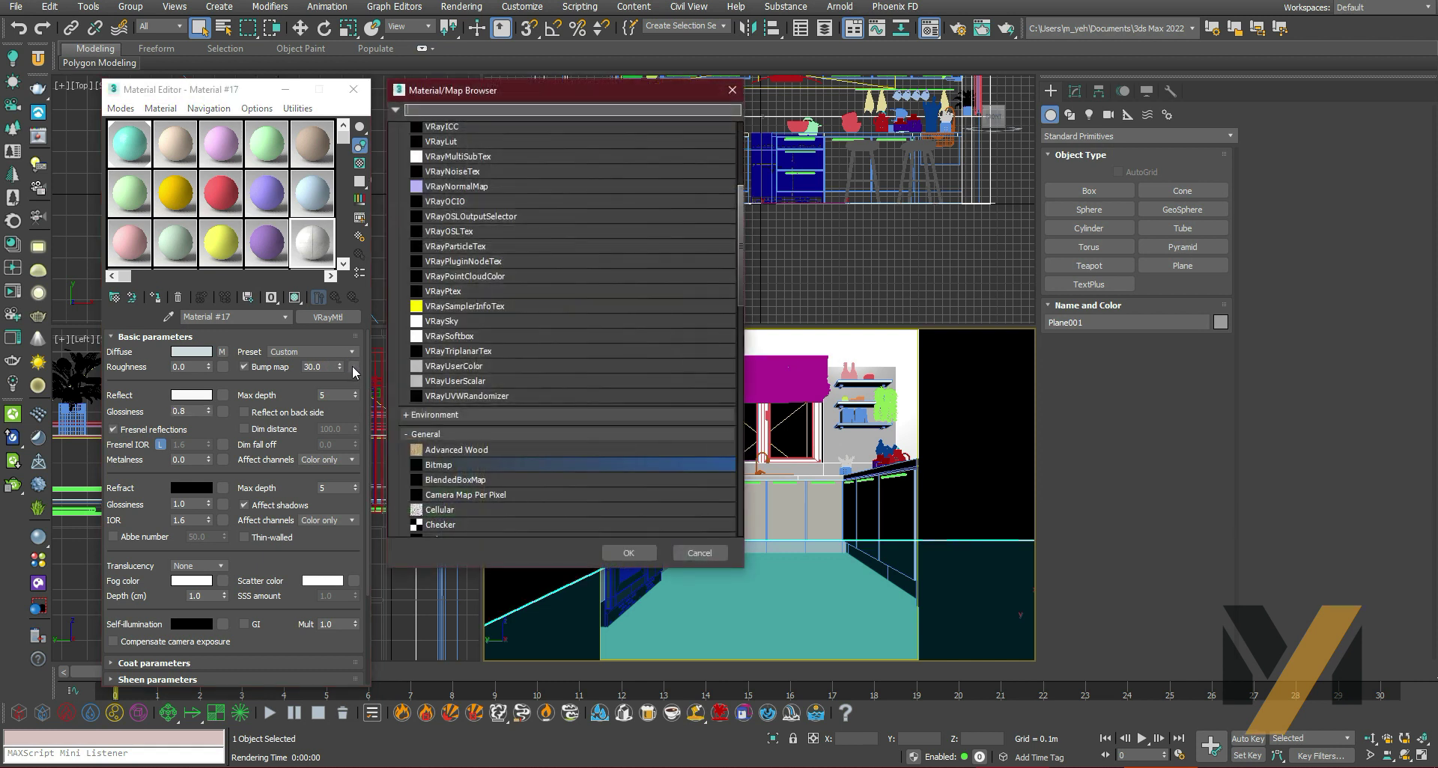
pyautogui.doubleClick(442, 468)
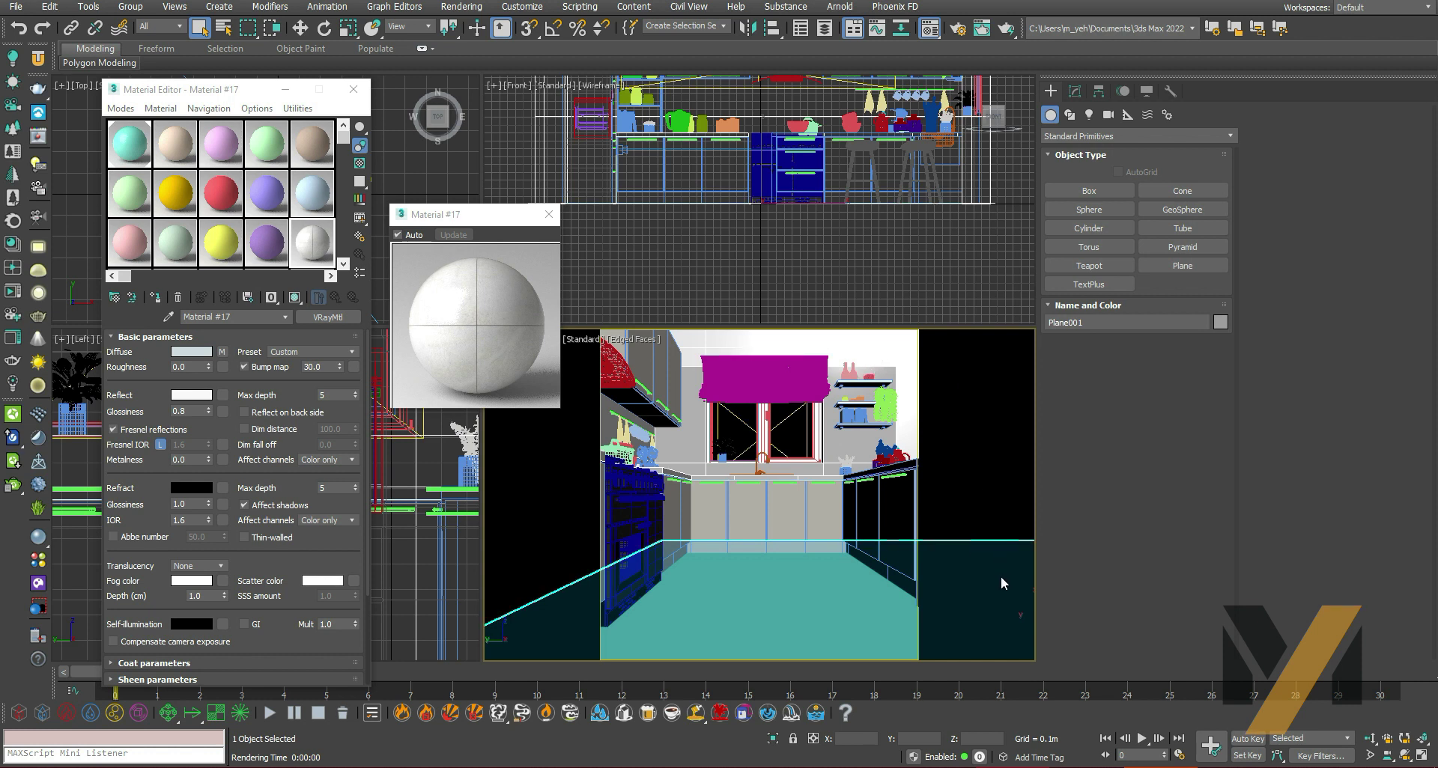
pyautogui.click(355, 367)
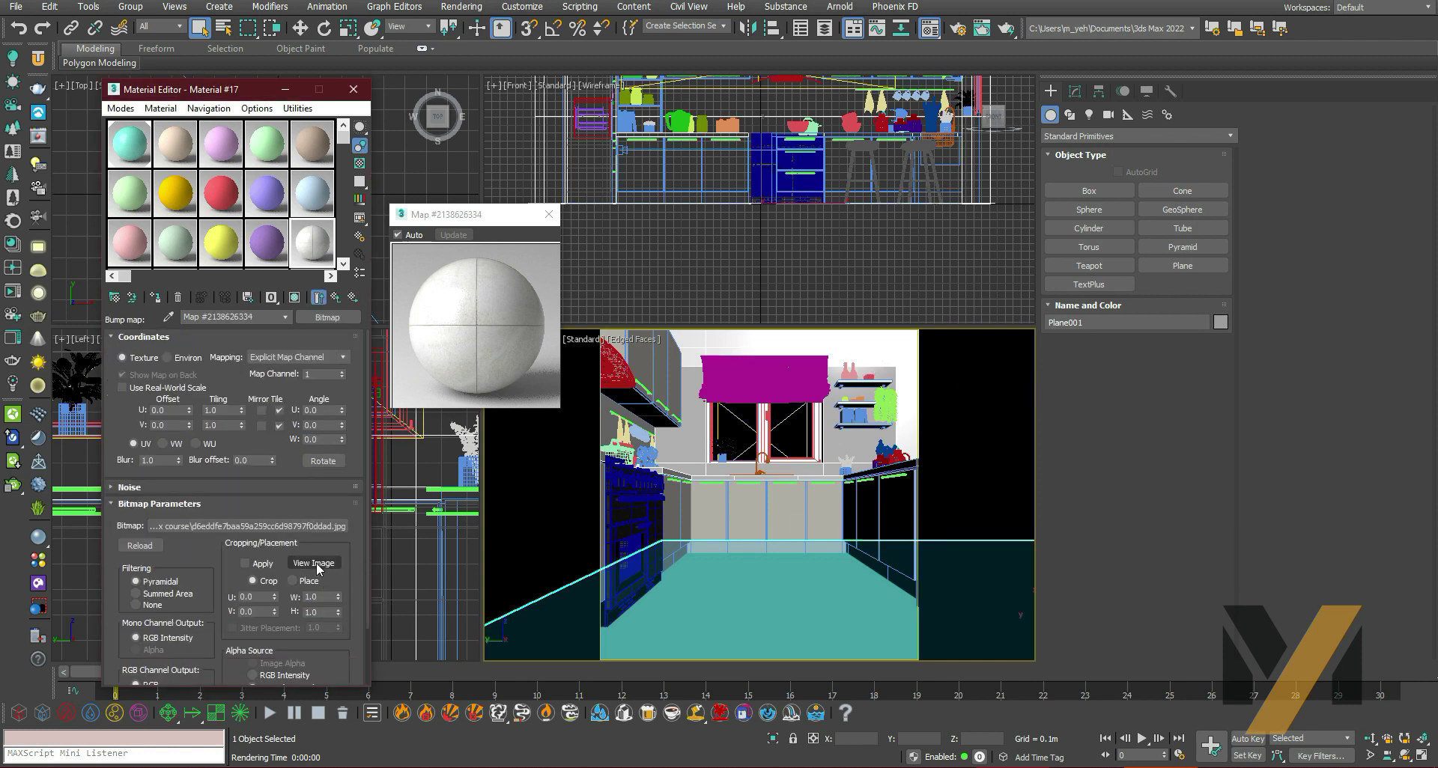
pyautogui.click(315, 563)
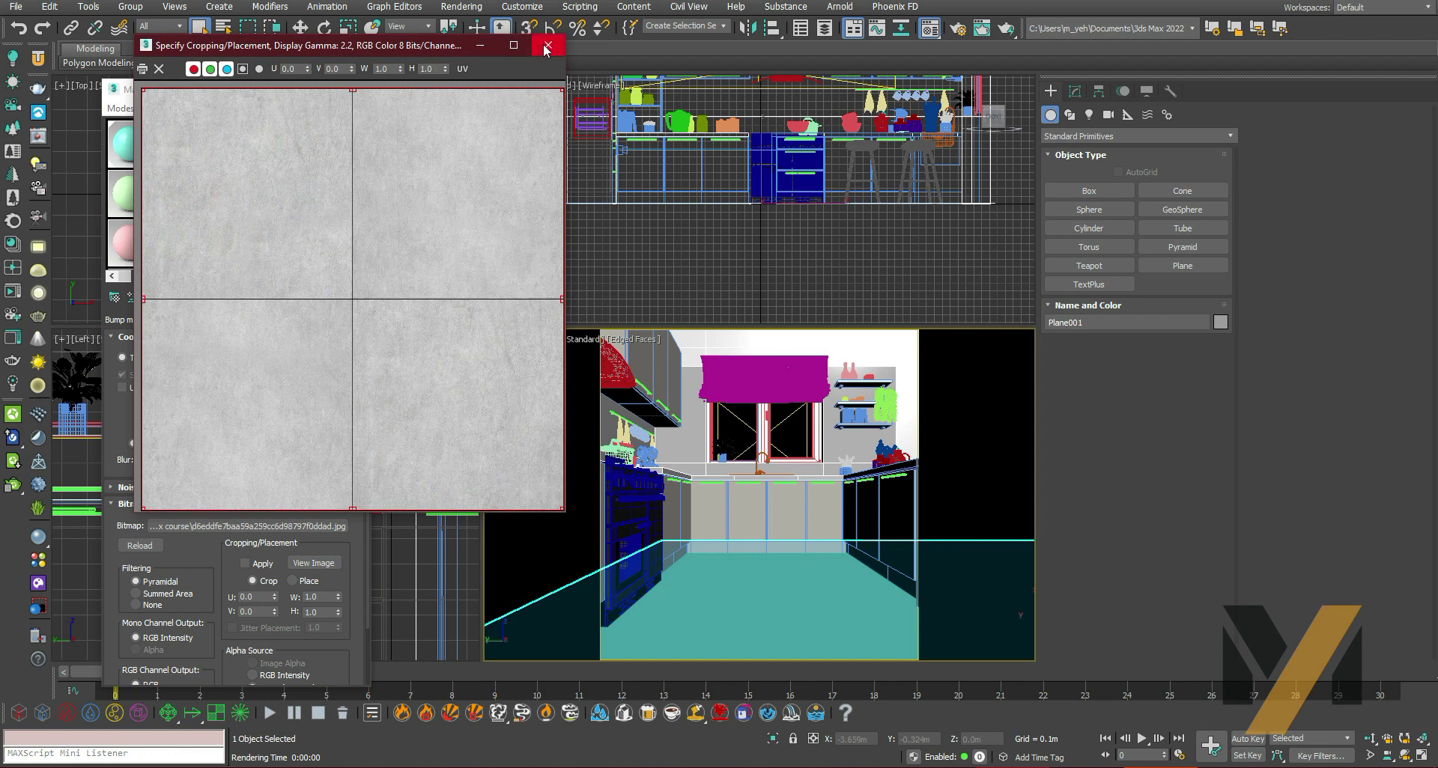
pyautogui.click(546, 48)
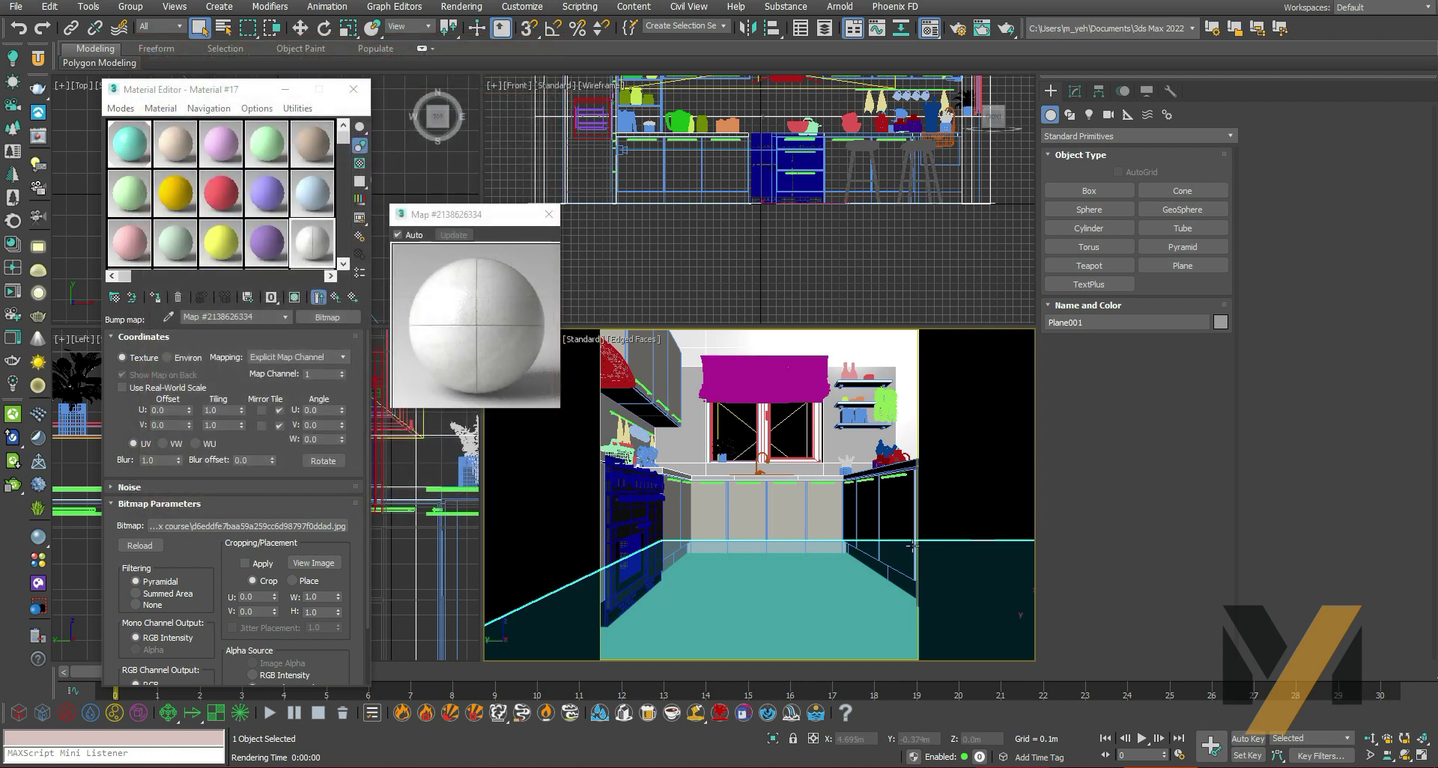
pyautogui.click(295, 298)
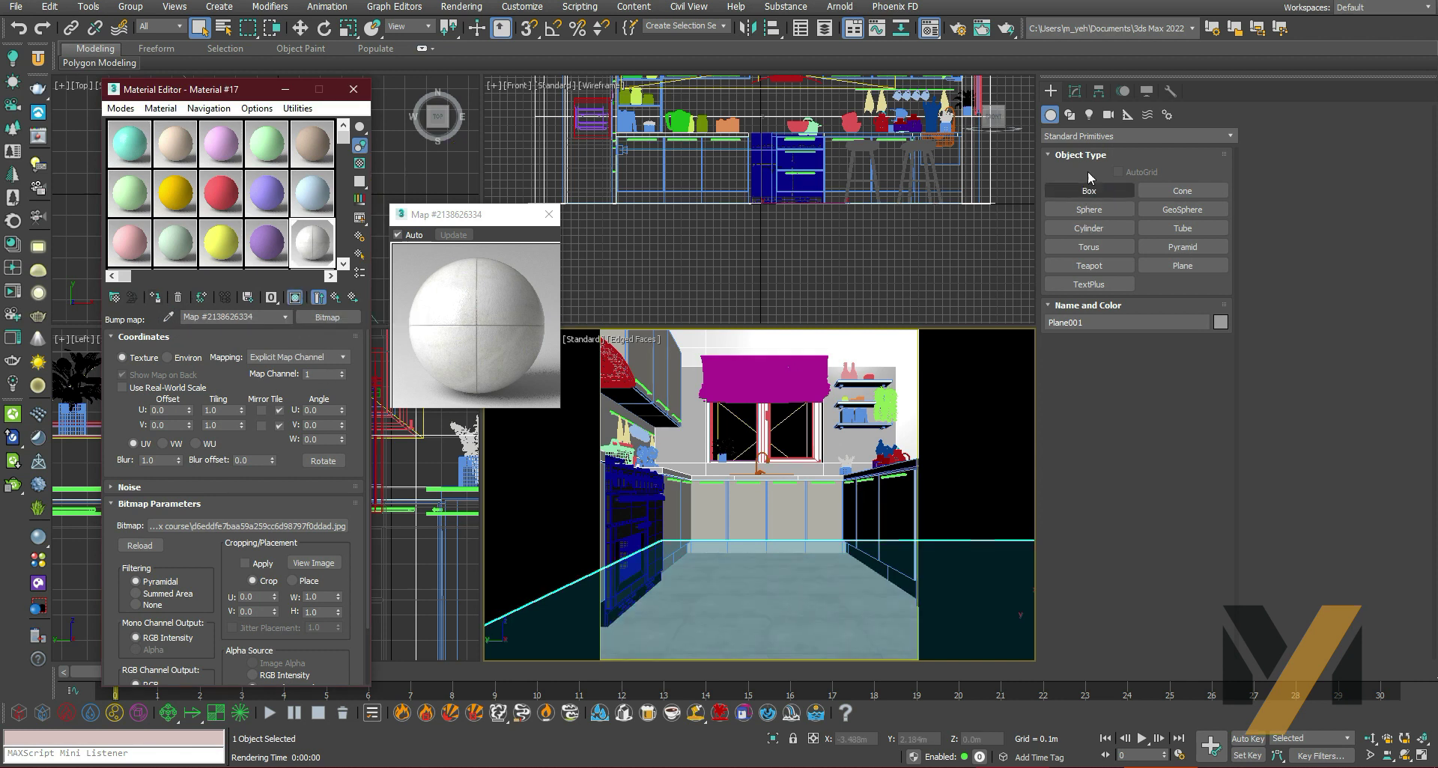
# Scale the floor's UVW Map gizmo to about 33% in the Front view, then render the kitchen.
pyautogui.click(1075, 90)
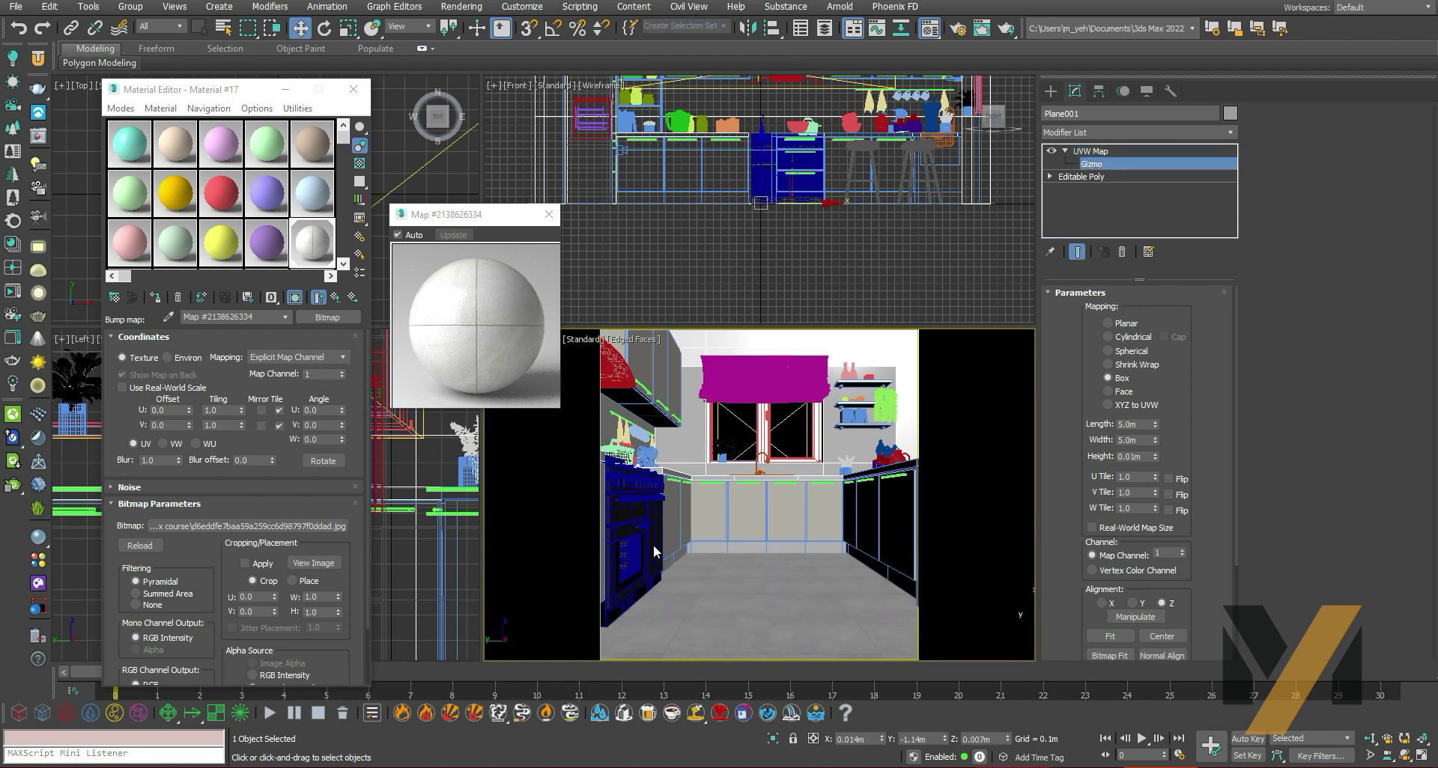
pyautogui.press('r')
pyautogui.click(773, 197)
pyautogui.moveTo(770, 221); pyautogui.dragTo(786, 346)
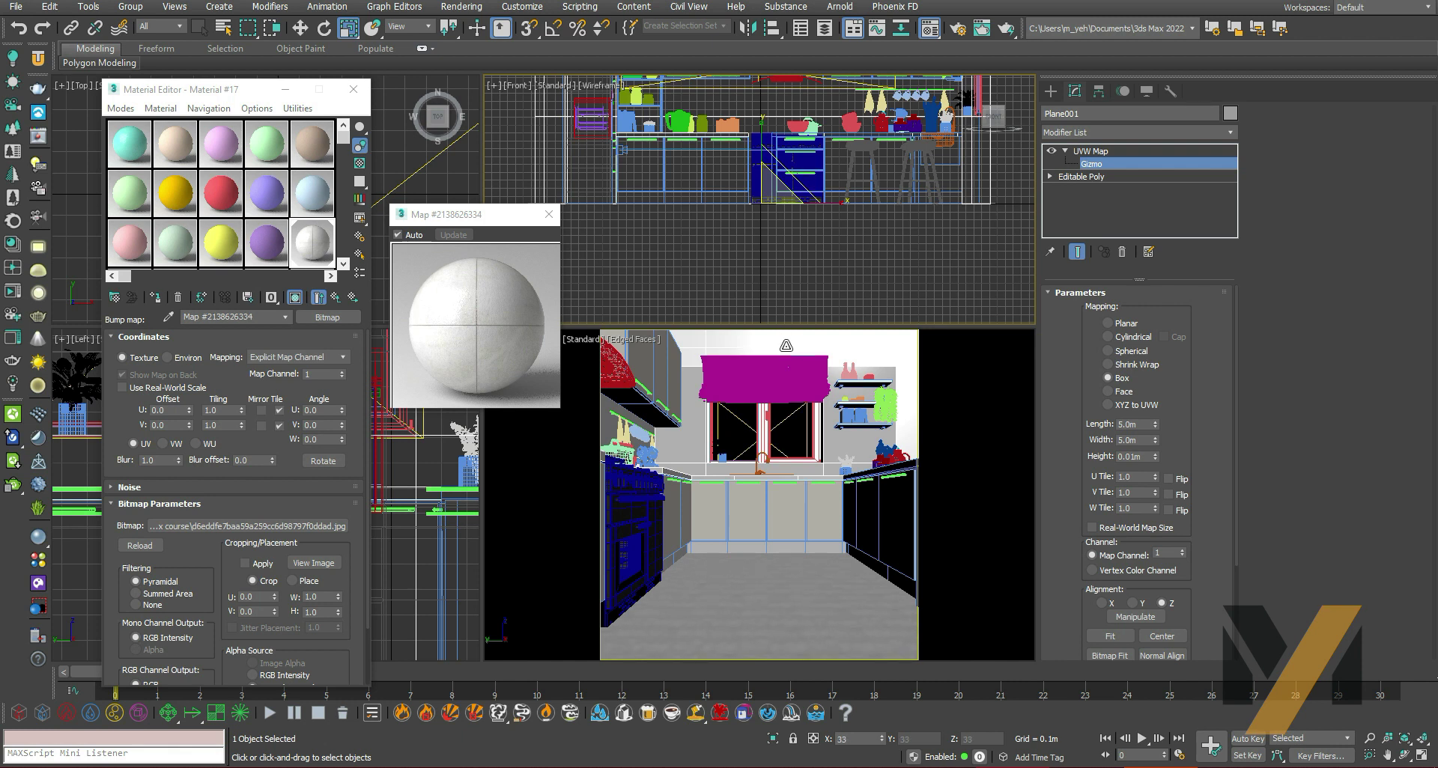
pyautogui.click(1006, 27)
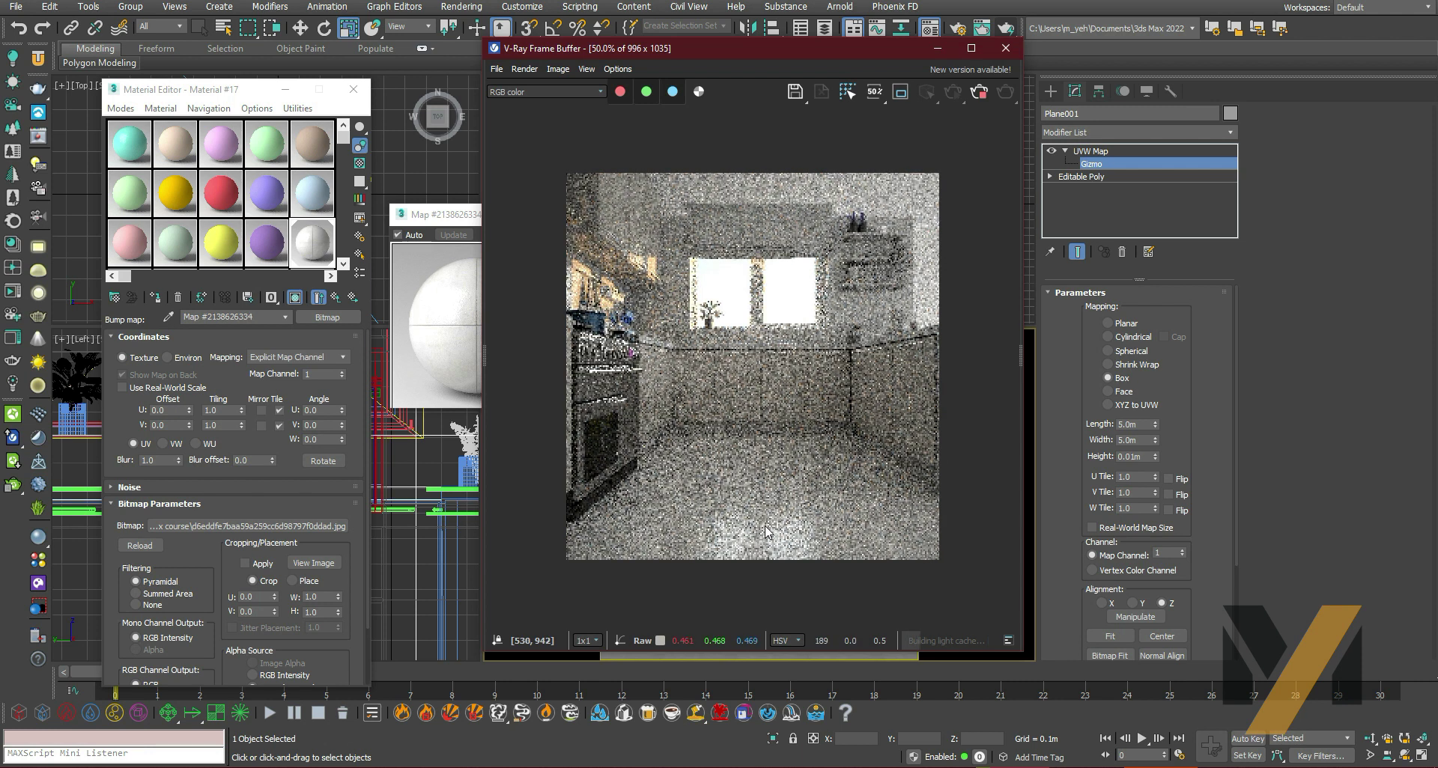
# Mark the floor as a render region in the frame buffer and re-render it.
pyautogui.scroll(2, 763, 528)
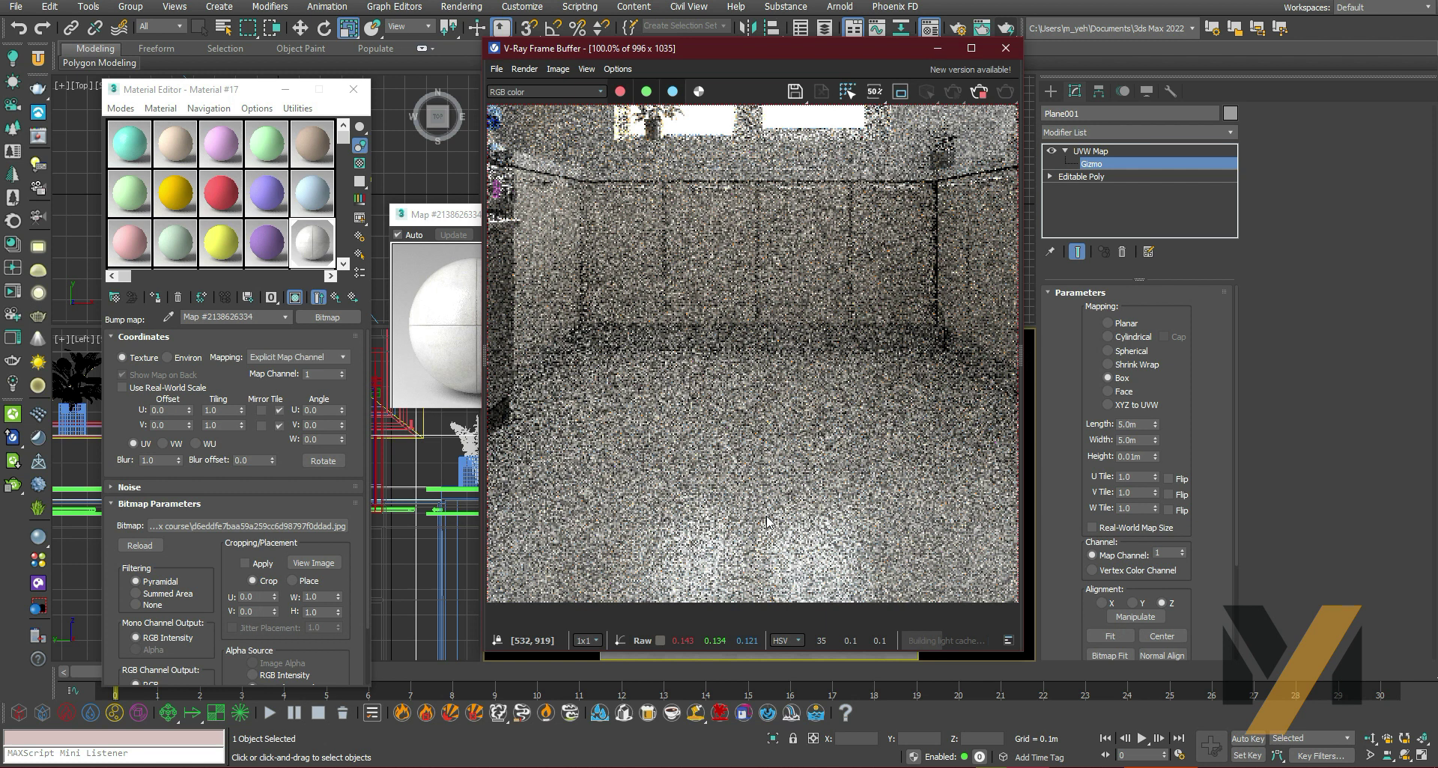
pyautogui.scroll(-2, 768, 522)
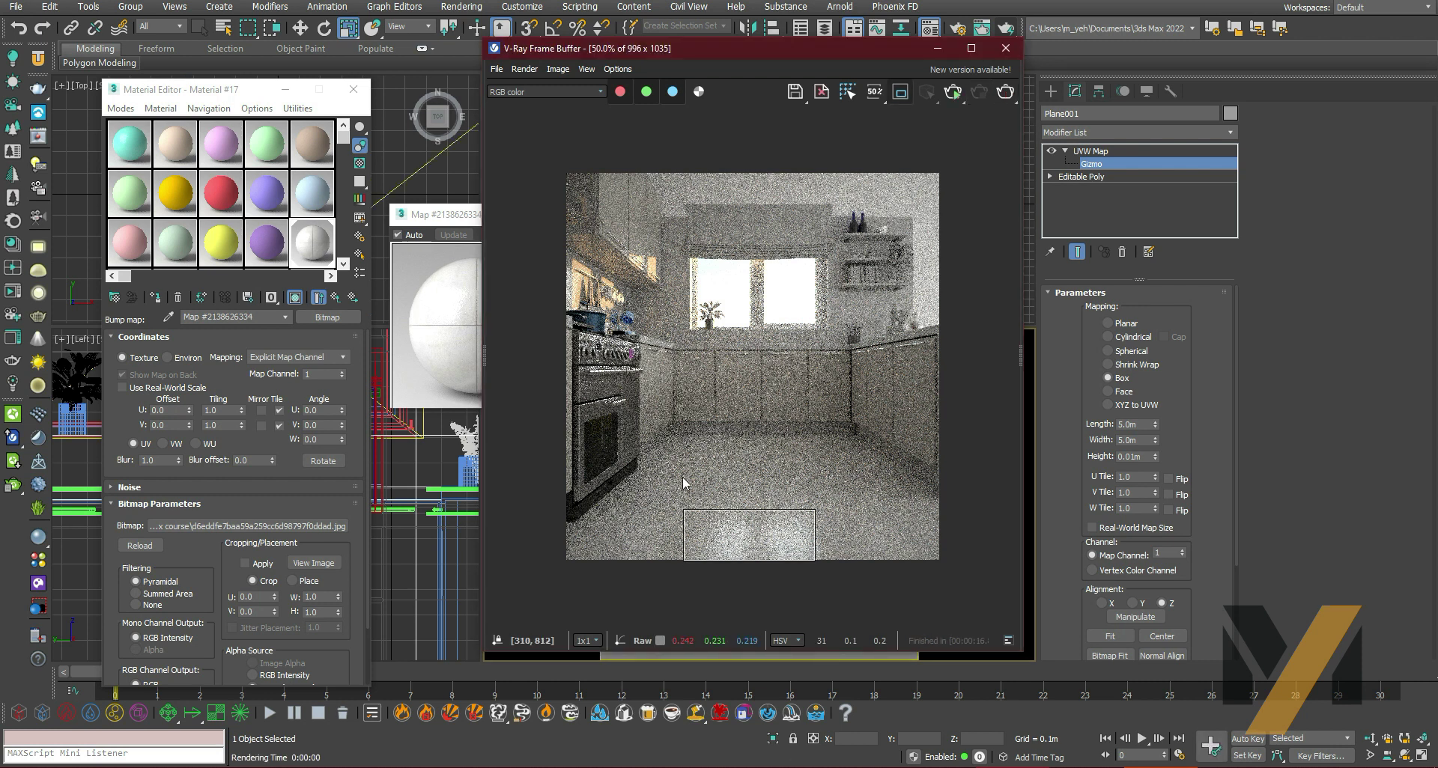
pyautogui.moveTo(683, 483); pyautogui.dragTo(919, 597)
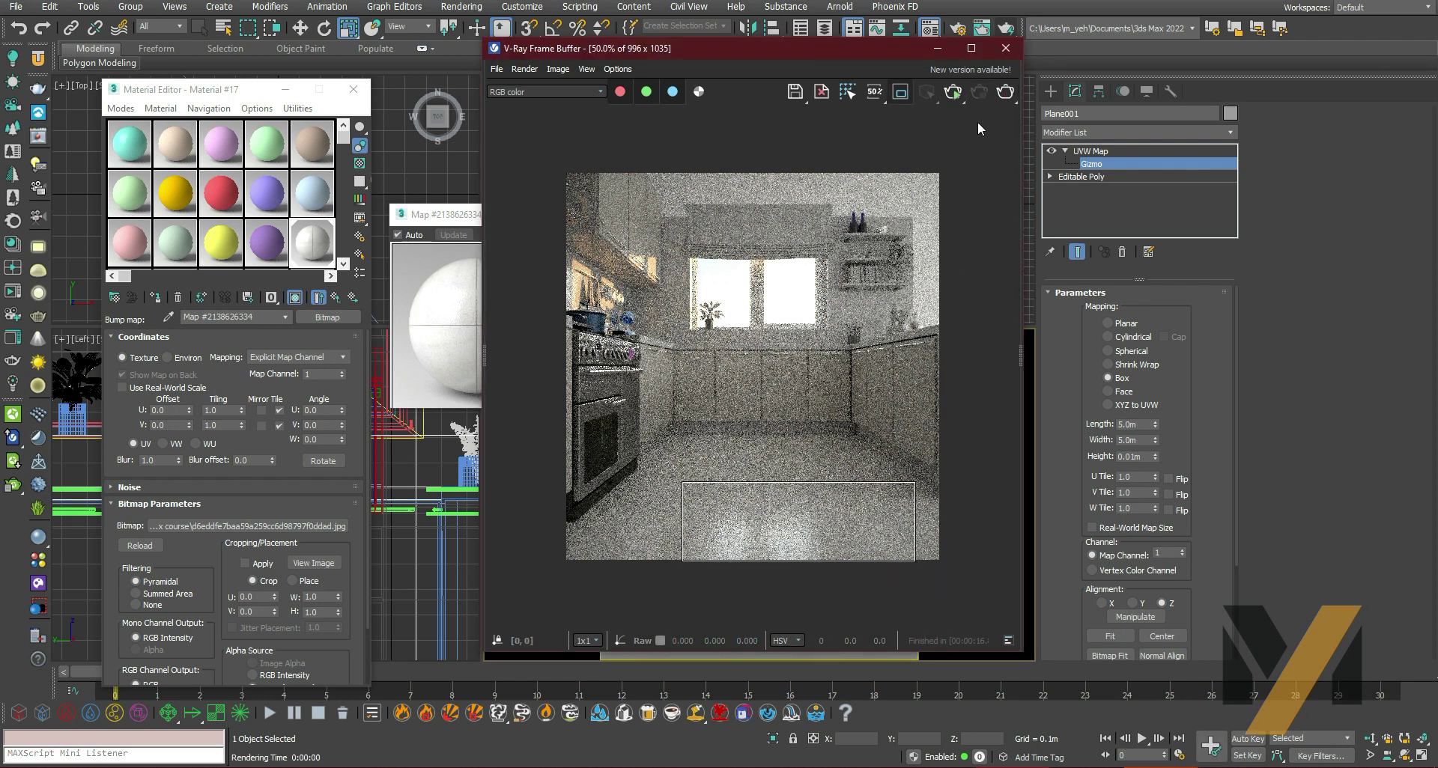
pyautogui.click(1005, 91)
# Zoom in on the re-rendered floor tiles, then go back to the floor material's parent settings.
pyautogui.scroll(2, 786, 528)
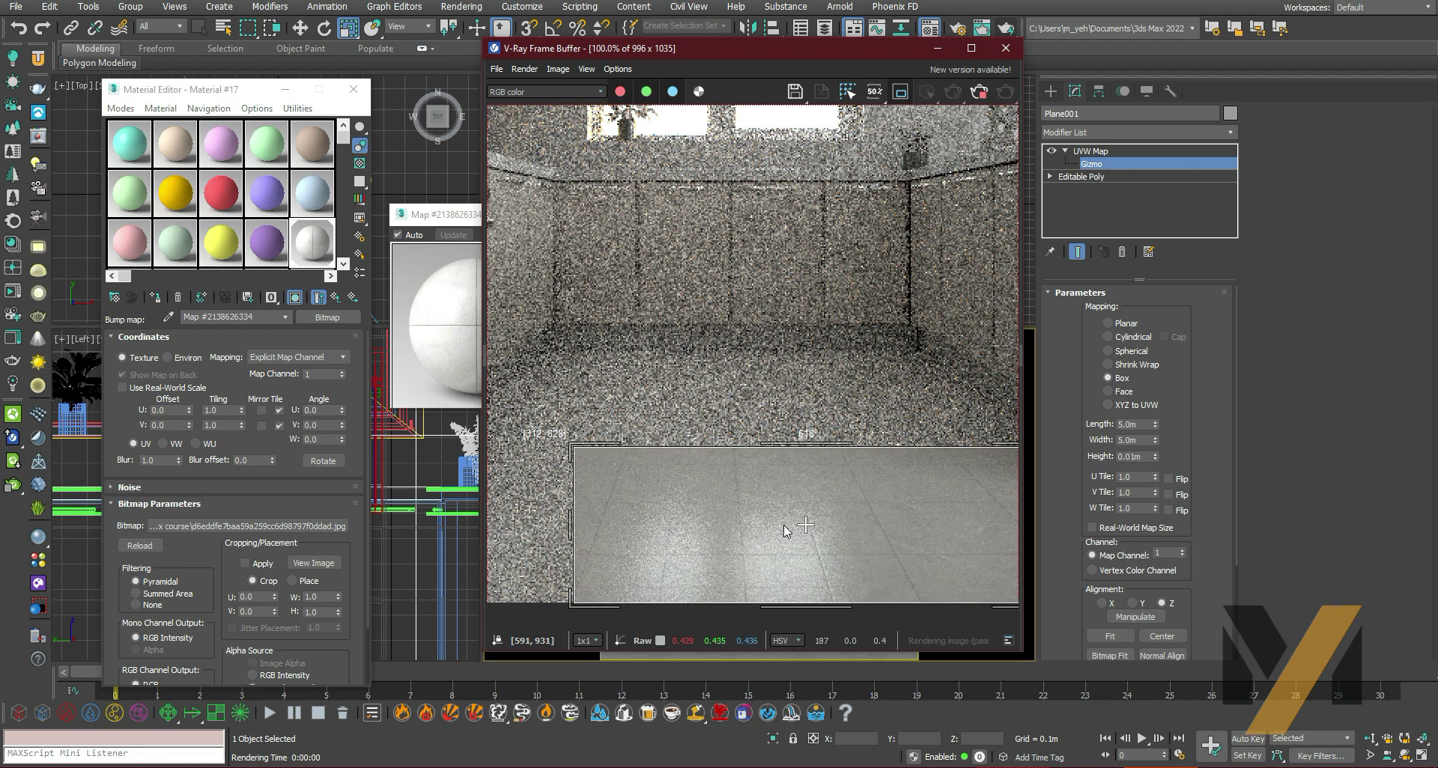
pyautogui.scroll(1, 743, 546)
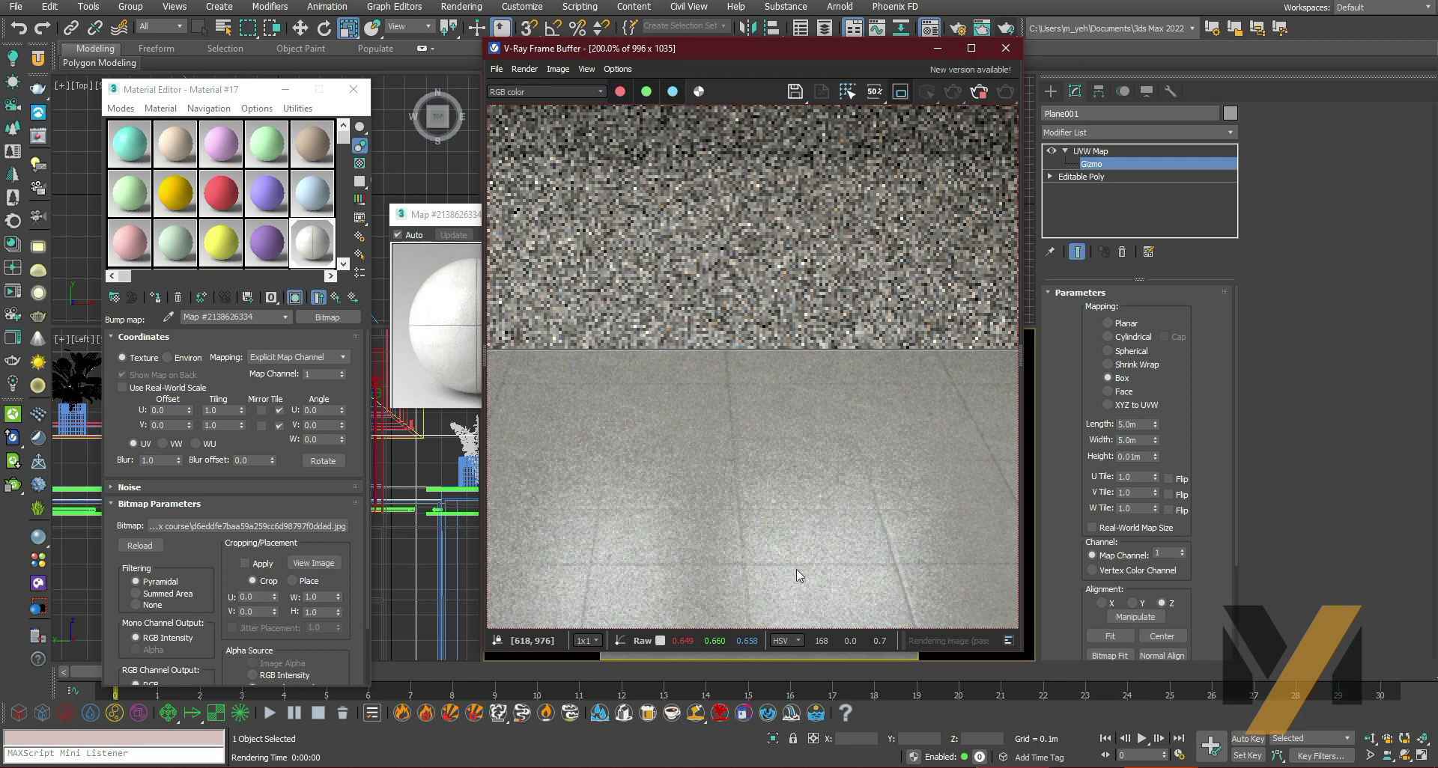
pyautogui.scroll(-1, 817, 570)
pyautogui.scroll(1, 792, 569)
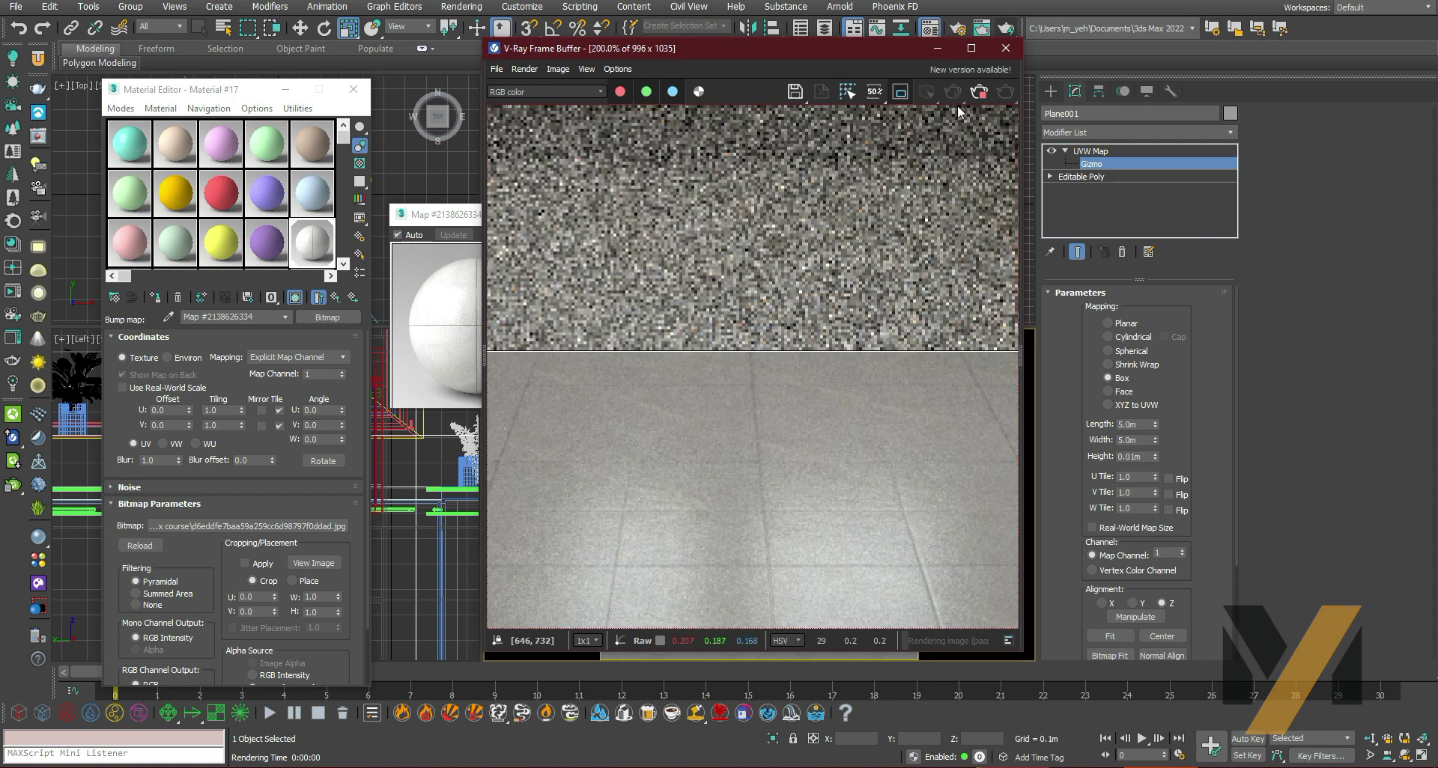
pyautogui.click(333, 298)
# Disable the floor material's bump map, re-render the floor region, and stop the render.
pyautogui.click(333, 299)
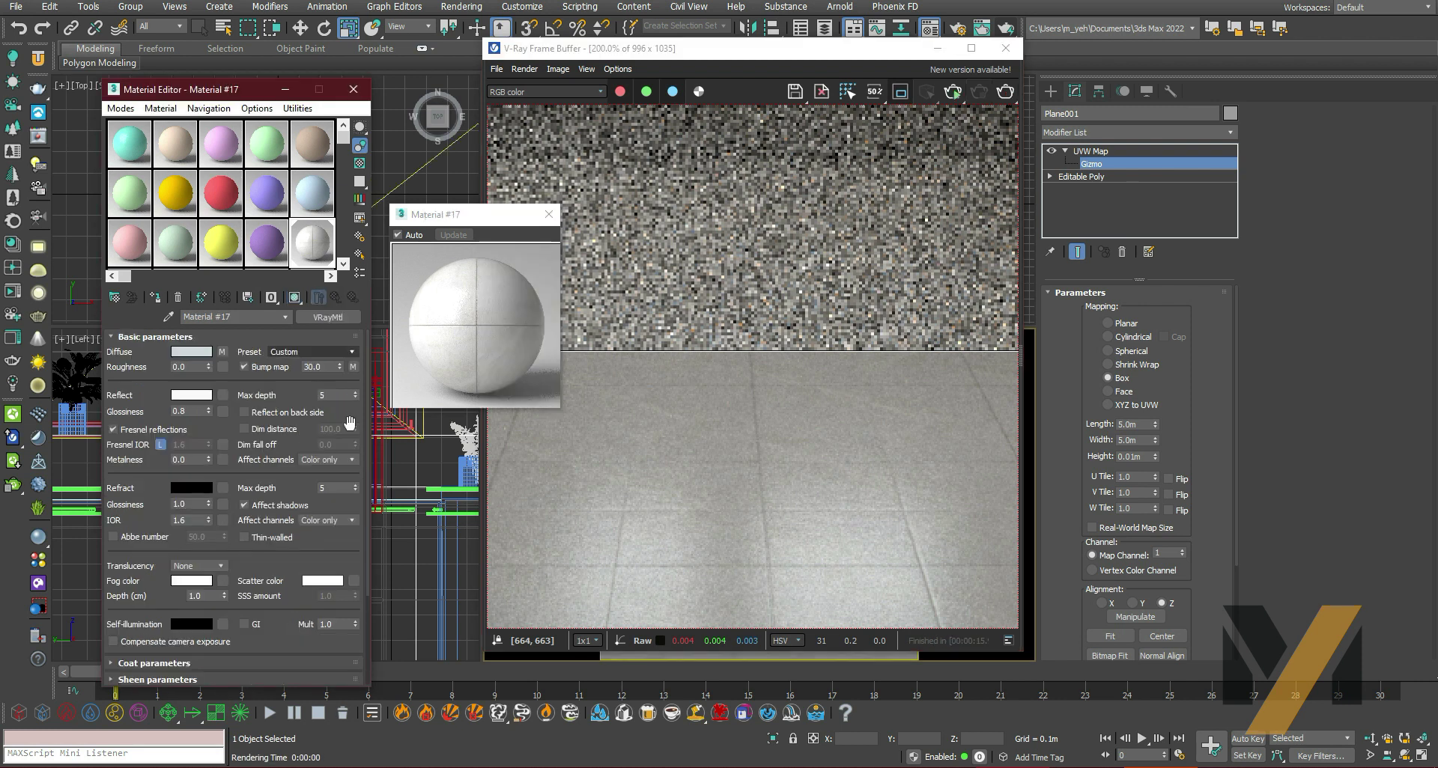
pyautogui.click(244, 367)
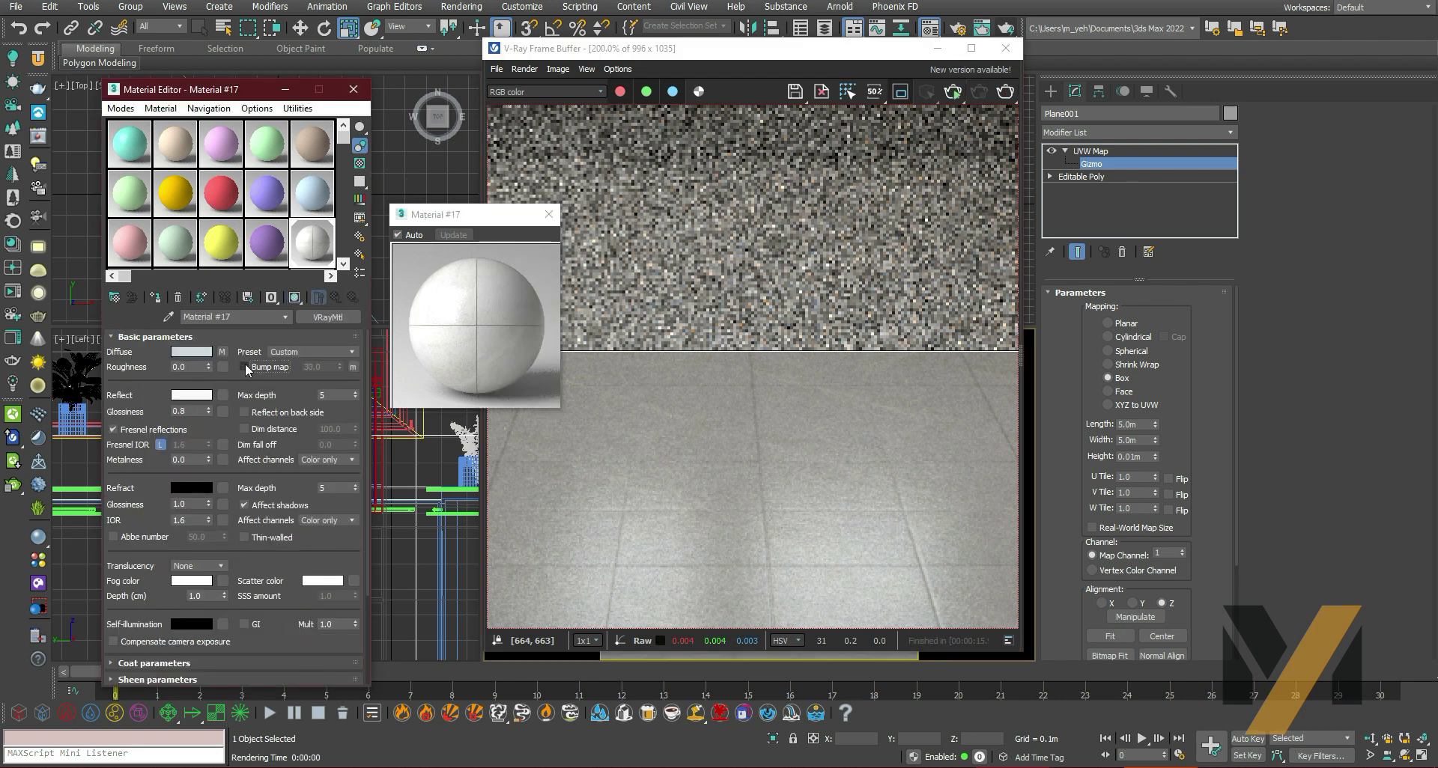
pyautogui.click(1006, 91)
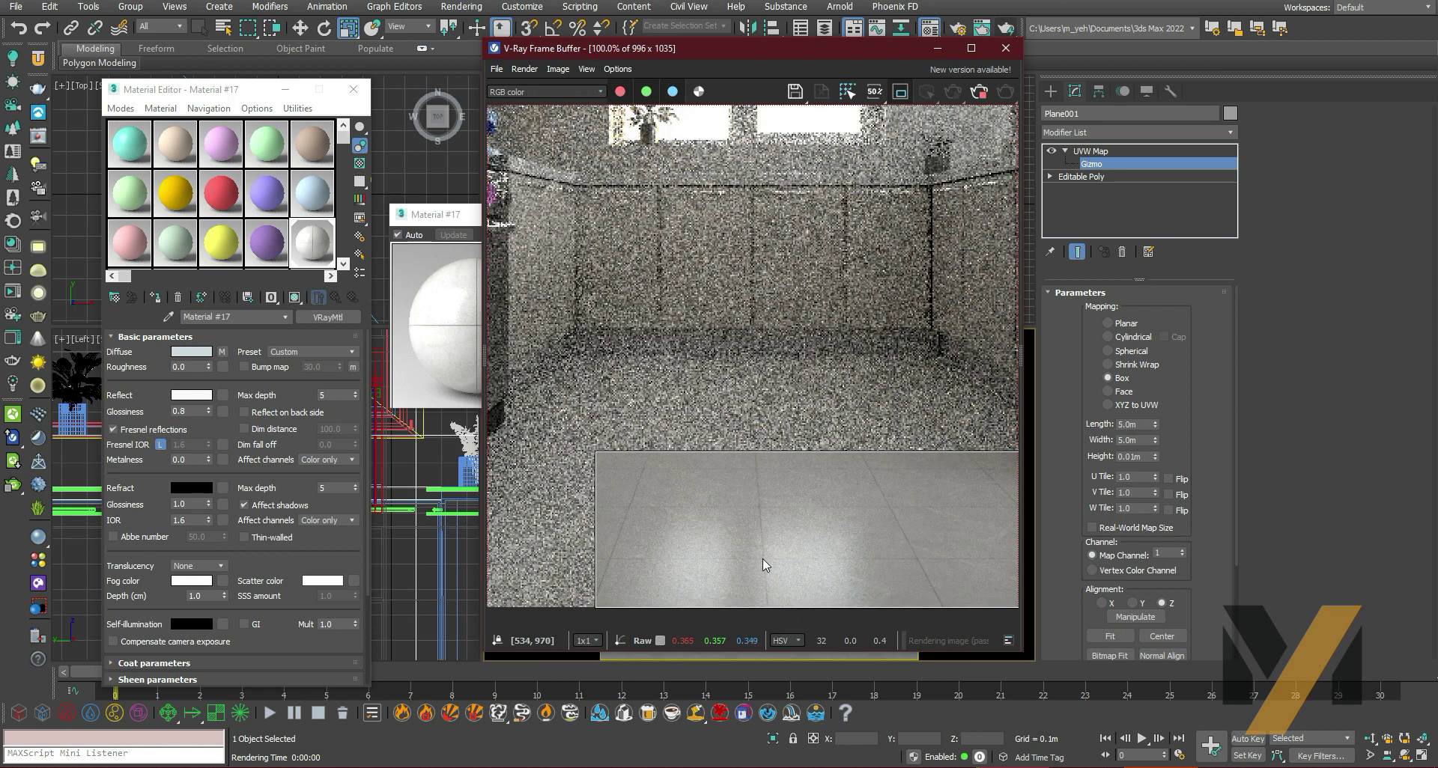
pyautogui.scroll(1, 756, 536)
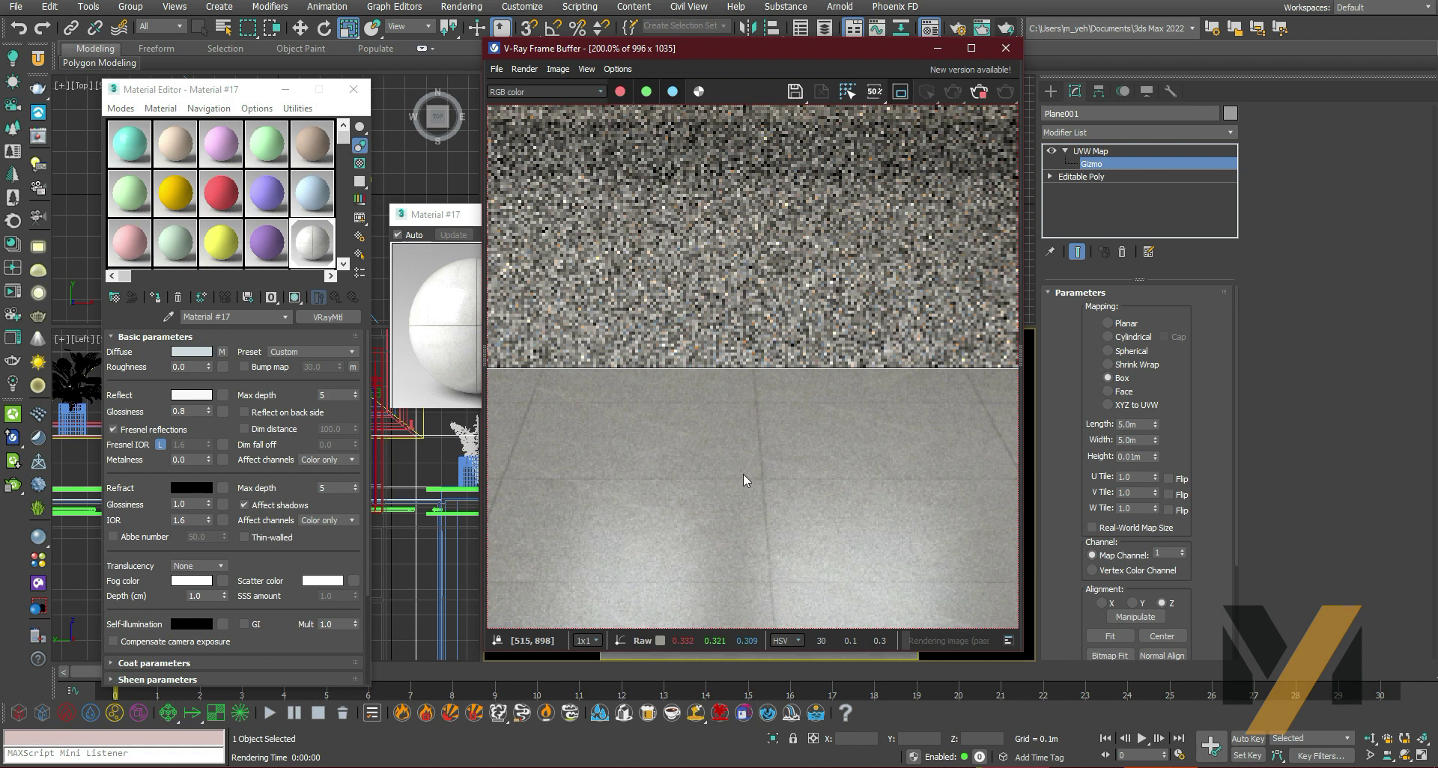
pyautogui.scroll(-1, 743, 474)
pyautogui.click(979, 95)
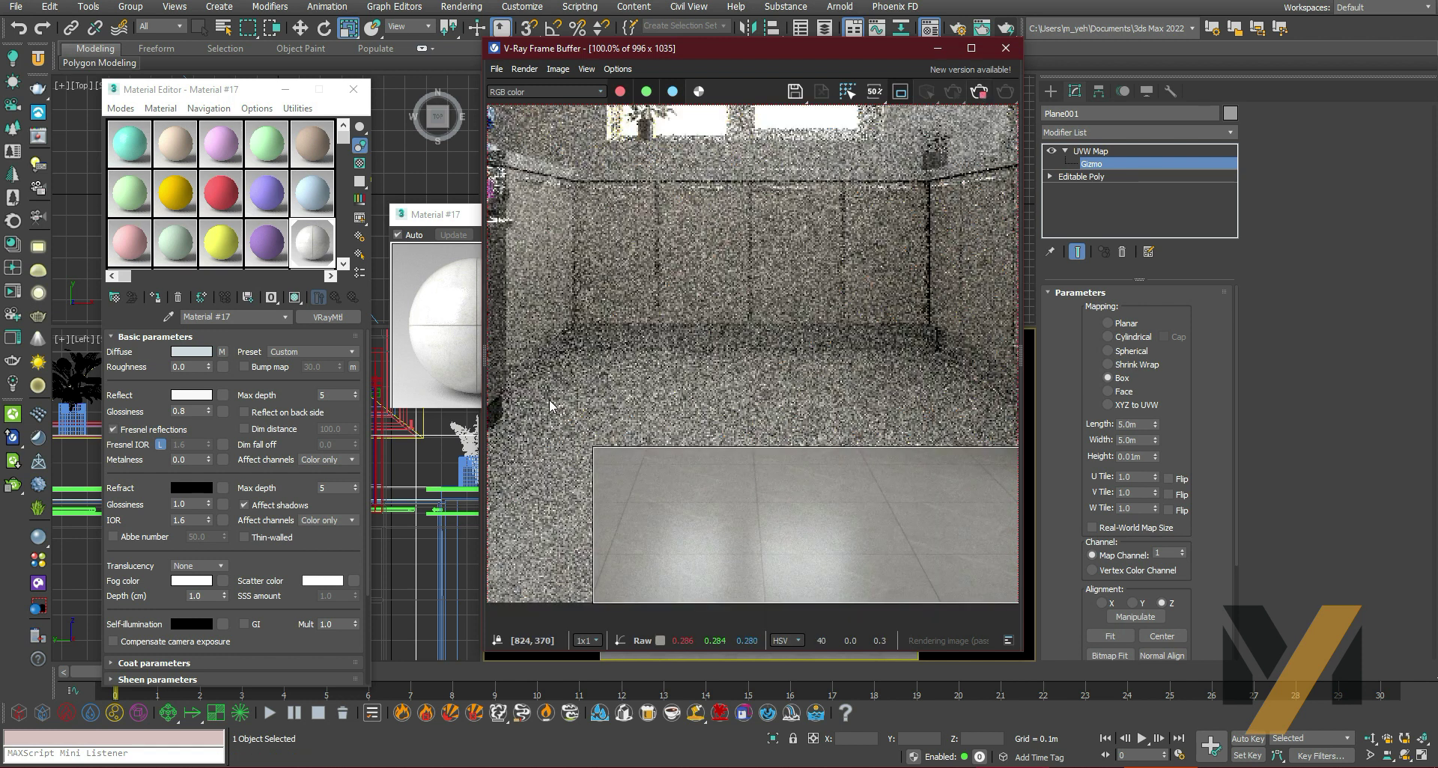
# Compare the bump and no-bump renders as A and B in VFB history, then close the frame buffer.
pyautogui.moveTo(549, 355); pyautogui.dragTo(602, 355)
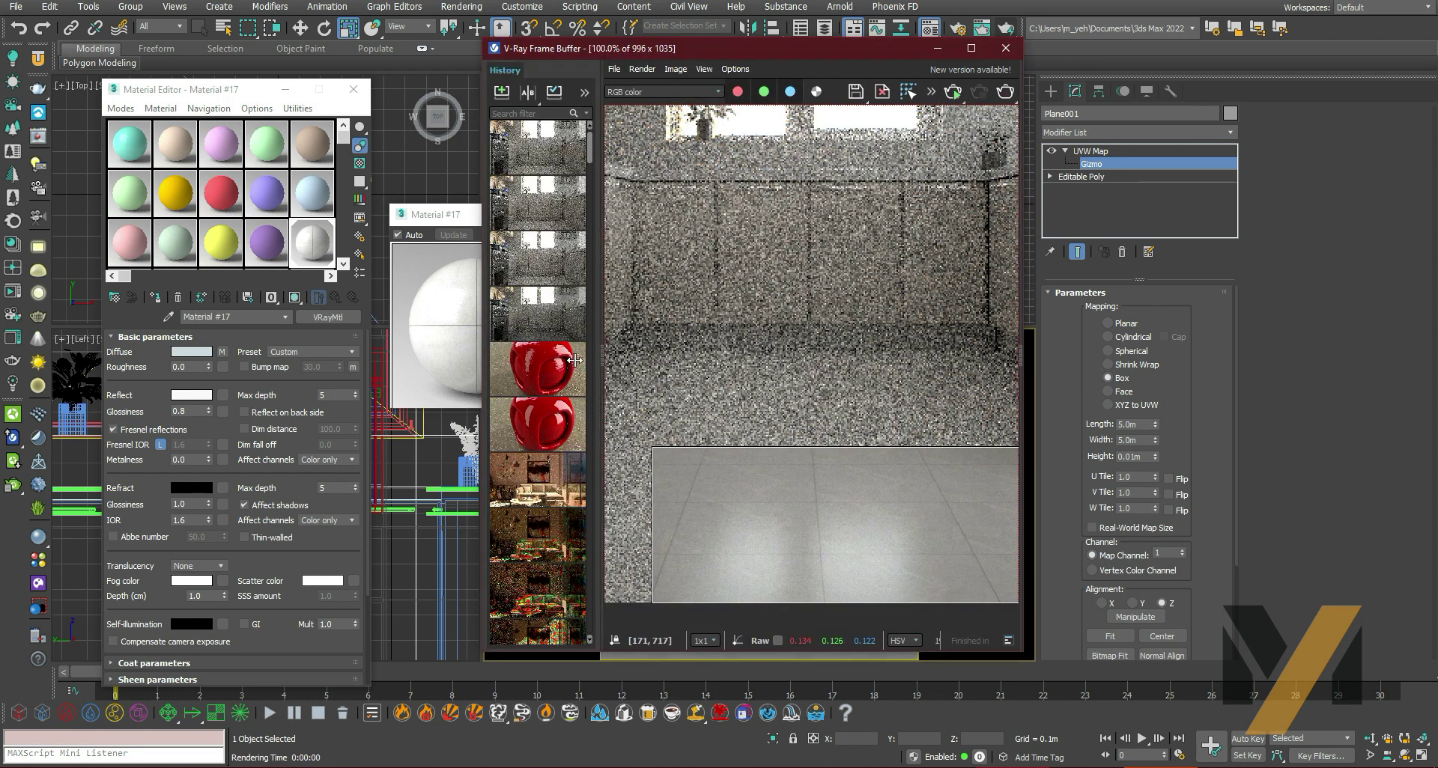
pyautogui.click(513, 146)
pyautogui.click(562, 202)
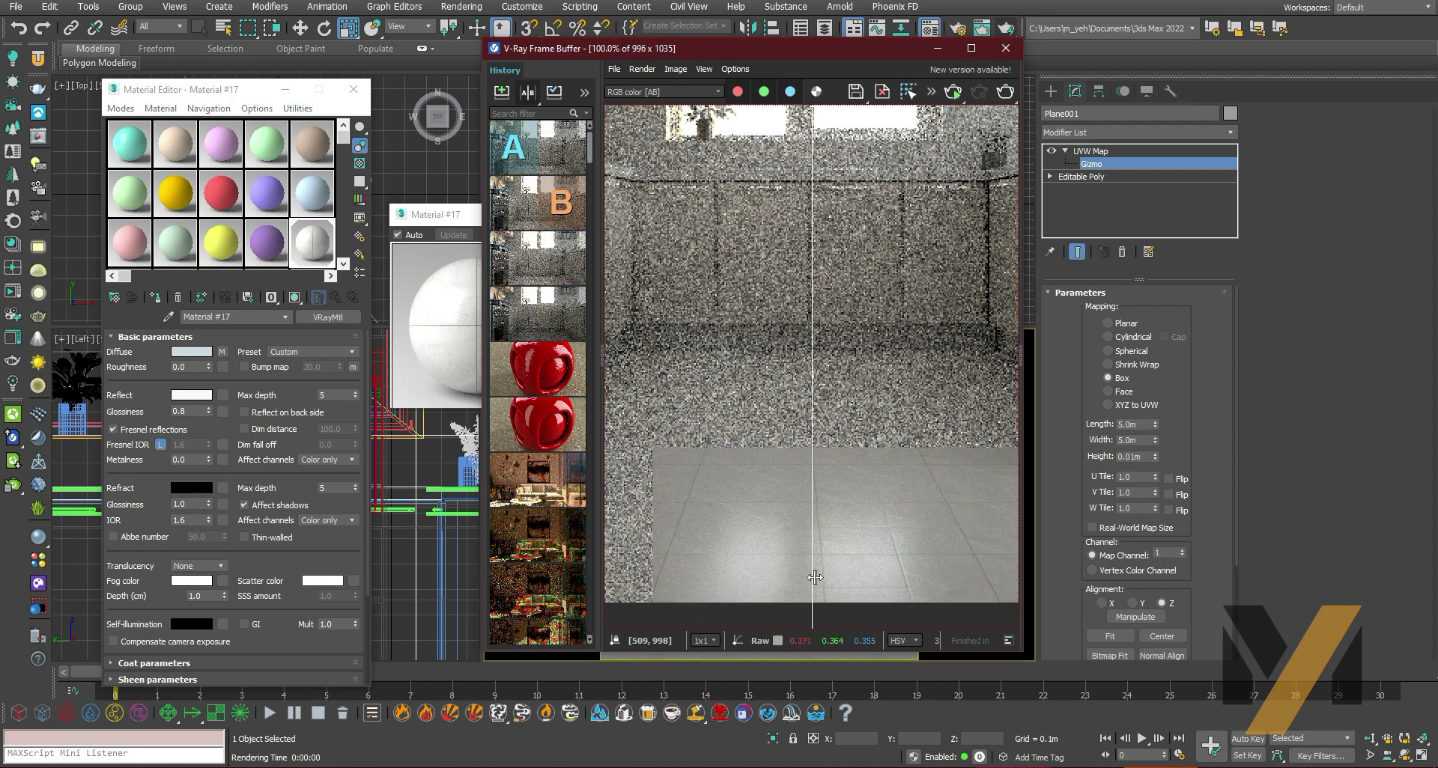
pyautogui.moveTo(815, 573)
pyautogui.mouseDown()
pyautogui.moveTo(708, 569)
pyautogui.moveTo(1047, 557)
pyautogui.moveTo(841, 561)
pyautogui.moveTo(1017, 562)
pyautogui.moveTo(914, 561)
pyautogui.moveTo(754, 515)
pyautogui.mouseUp()
pyautogui.scroll(1, 875, 570)
pyautogui.scroll(-2, 807, 503)
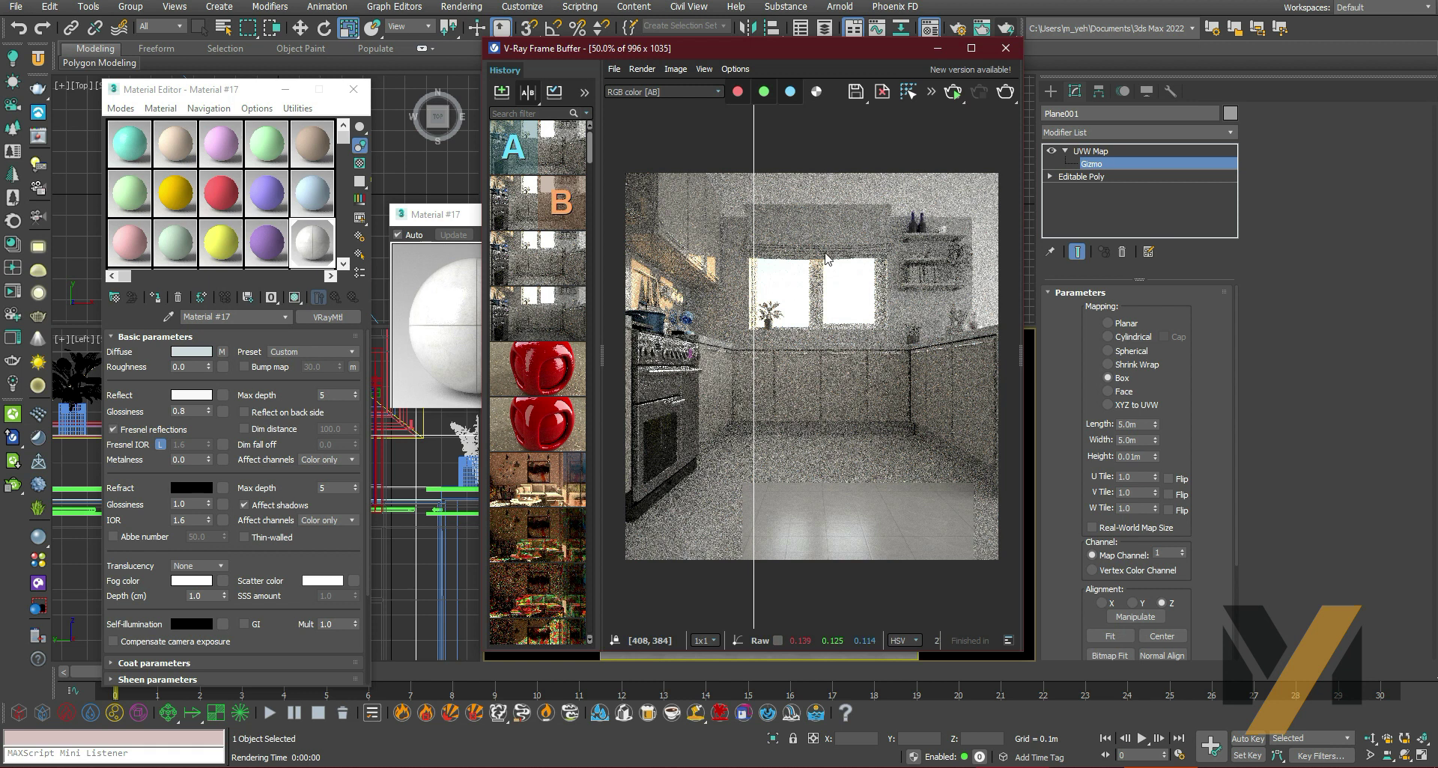
pyautogui.click(1006, 49)
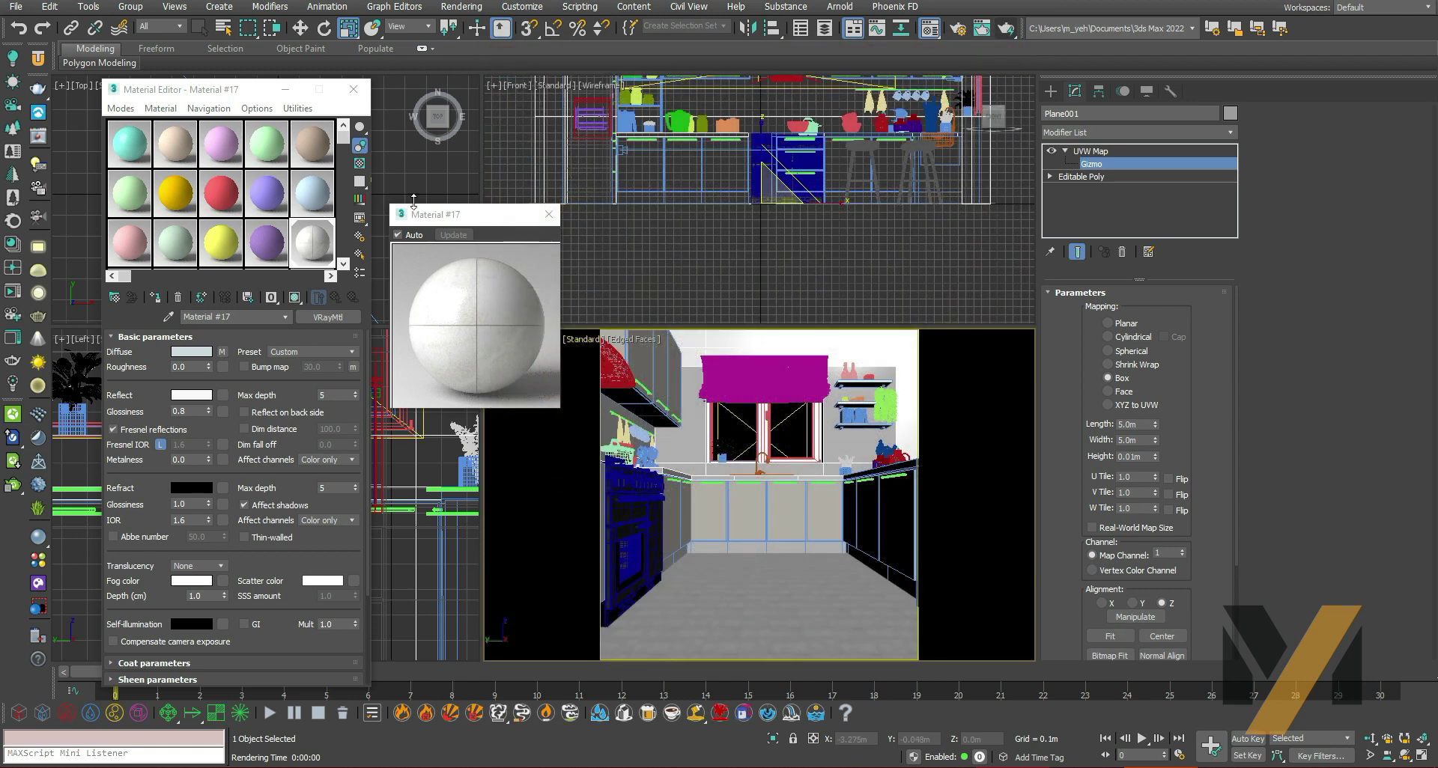
# Close the Material Editor window.
pyautogui.click(353, 89)
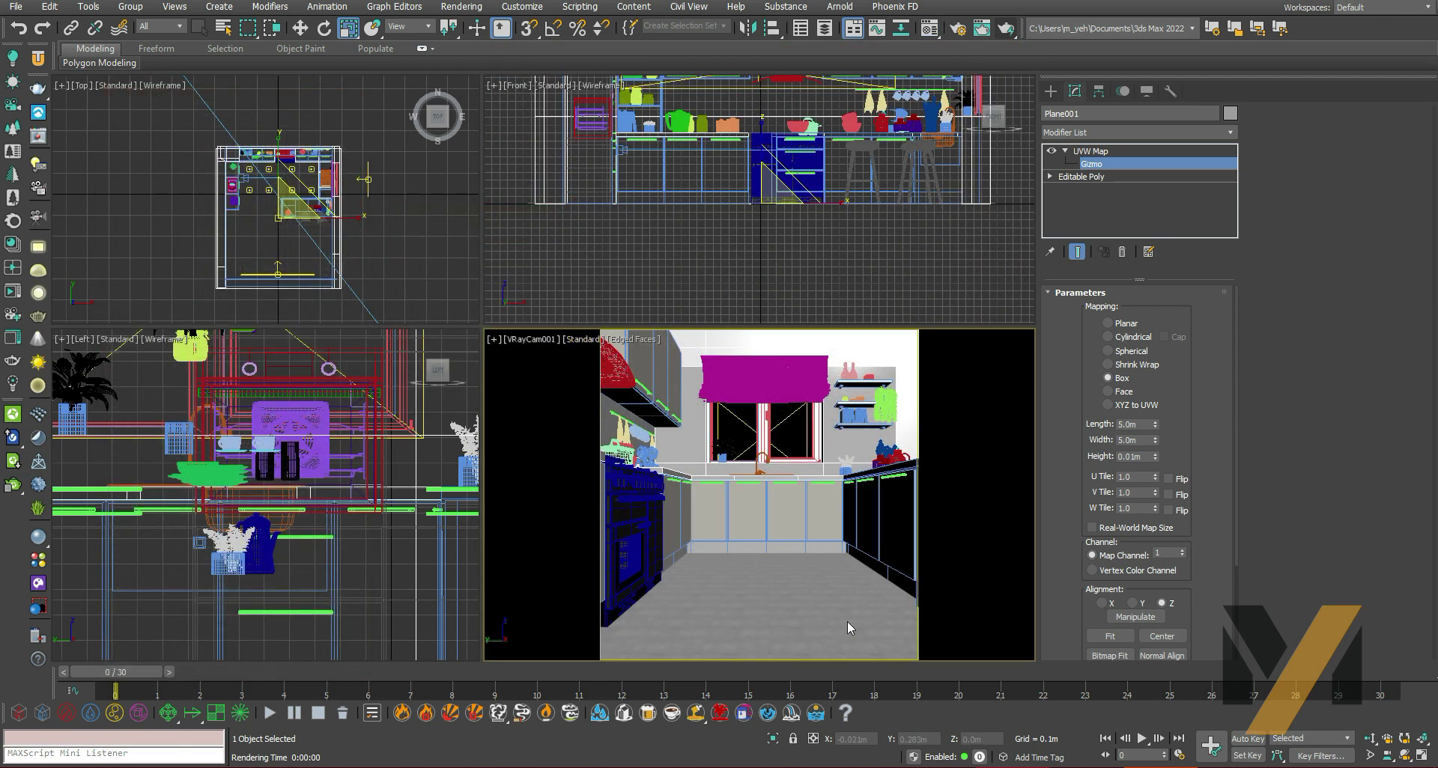